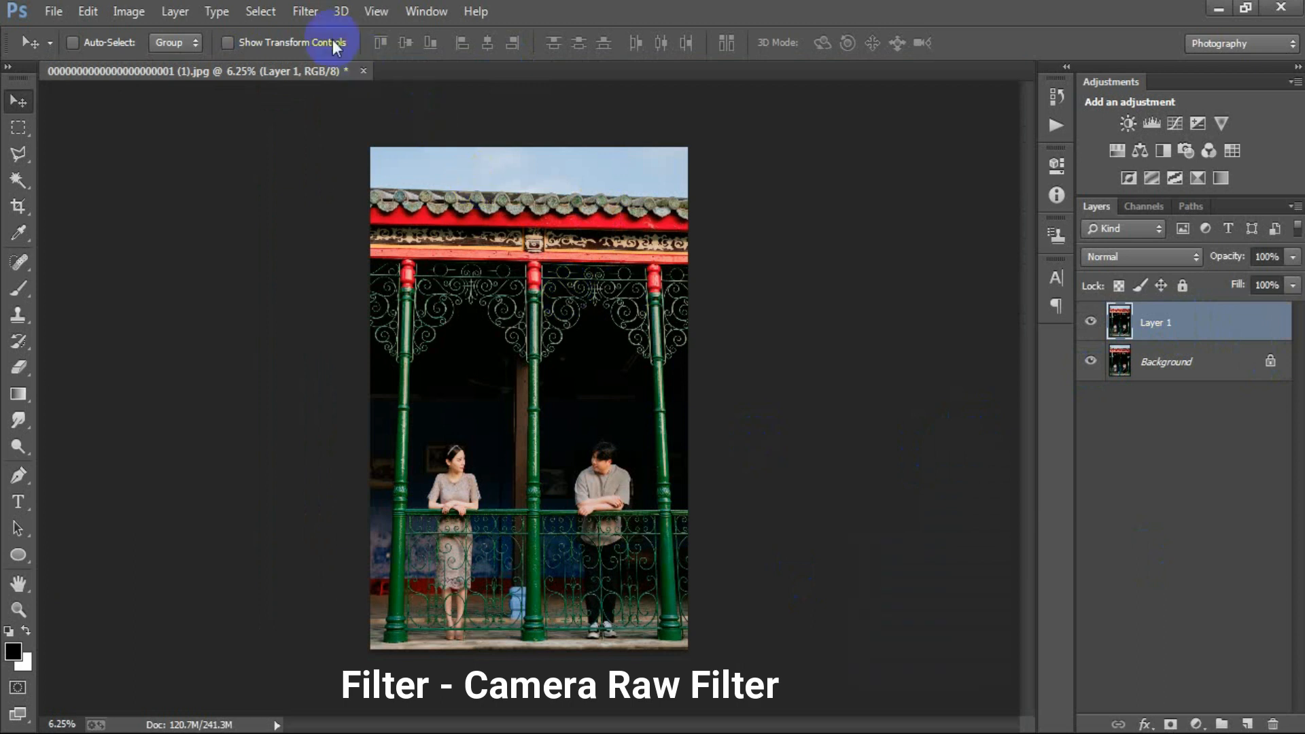
# Step: Apply the Camera Raw Filter to Layer 1 with Exposure -0.05, Contrast -11, Highlights -50, Shadows +40, Whites -70 and Blacks -20
pyautogui.click(365, 129)
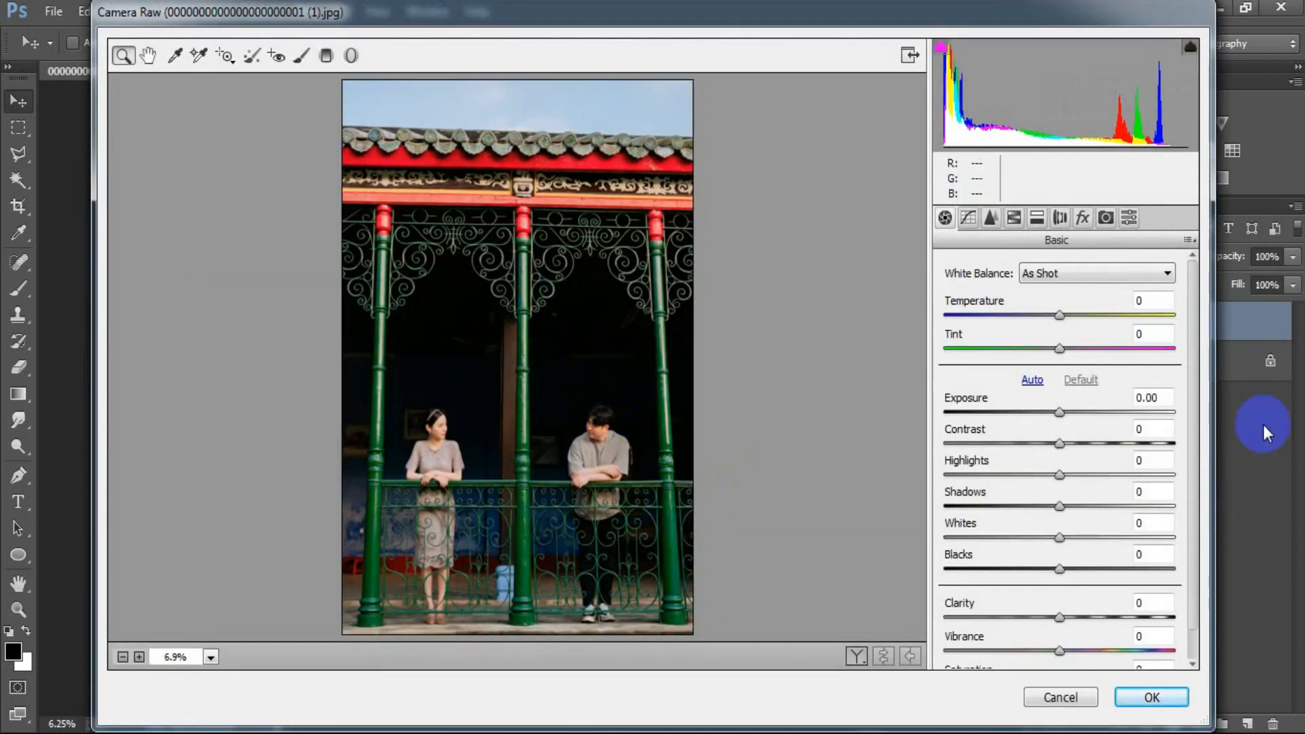
pyautogui.click(1062, 416)
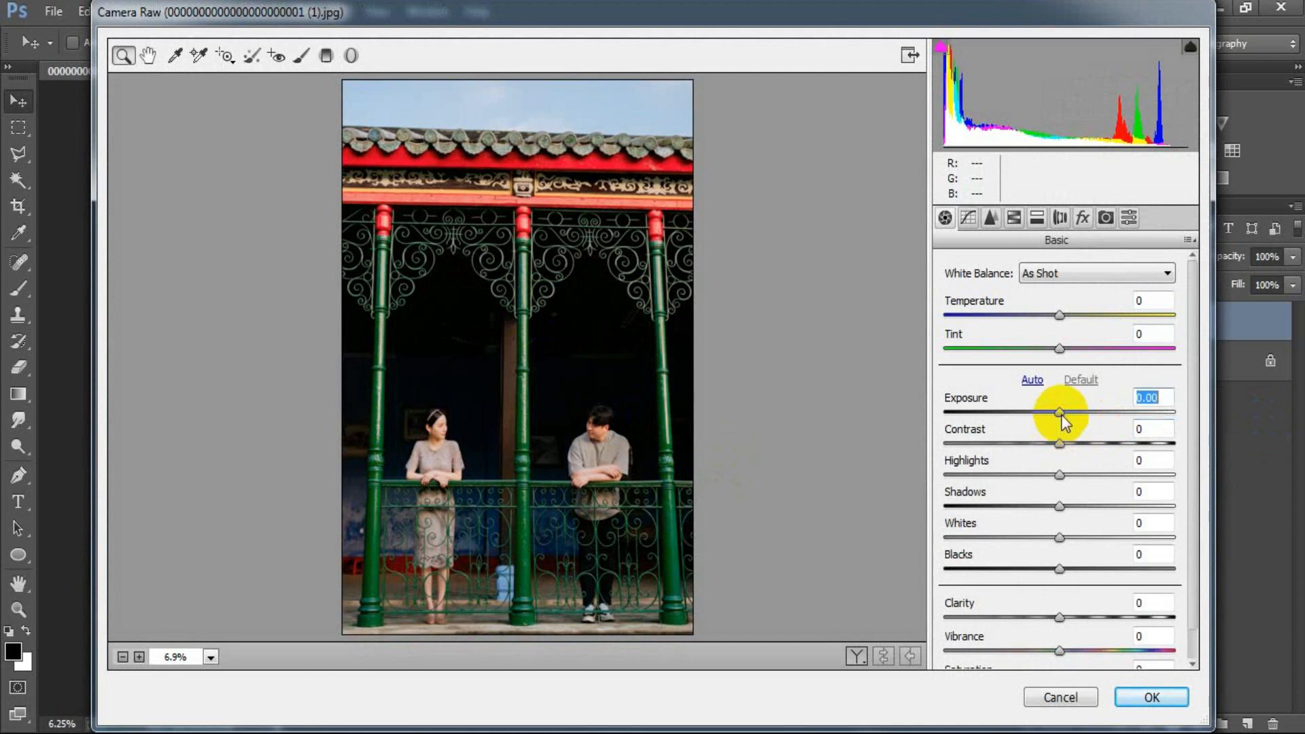
pyautogui.moveTo(1062, 416); pyautogui.dragTo(1060, 416)
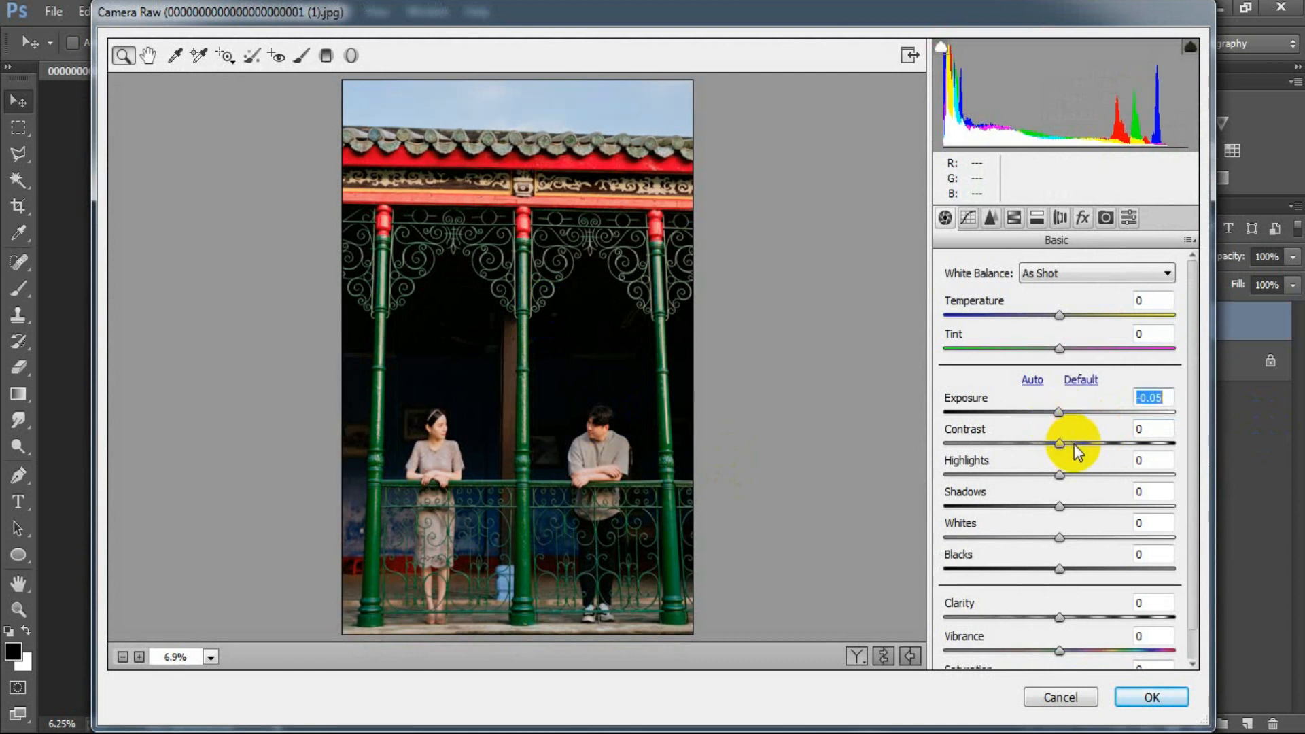
pyautogui.moveTo(1062, 445); pyautogui.dragTo(1051, 453)
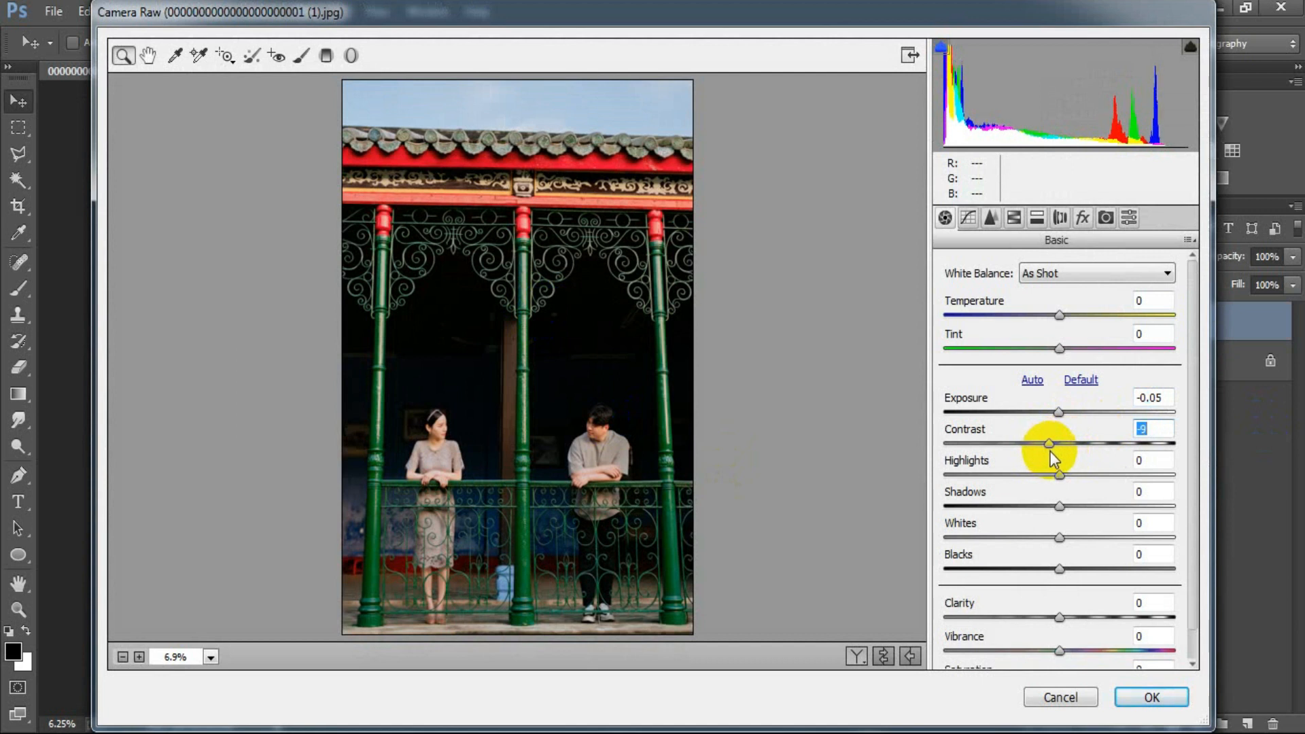
pyautogui.moveTo(1050, 452); pyautogui.dragTo(1106, 509)
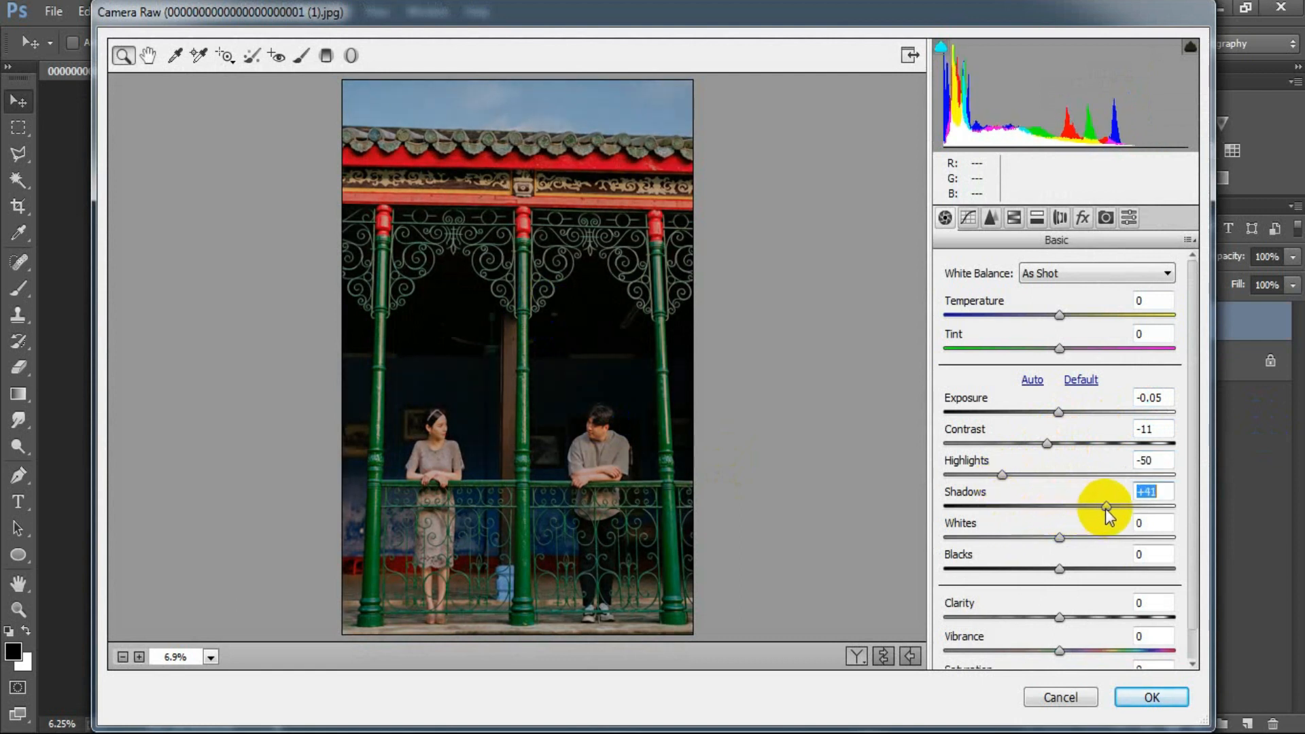
pyautogui.moveTo(1060, 539); pyautogui.dragTo(981, 548)
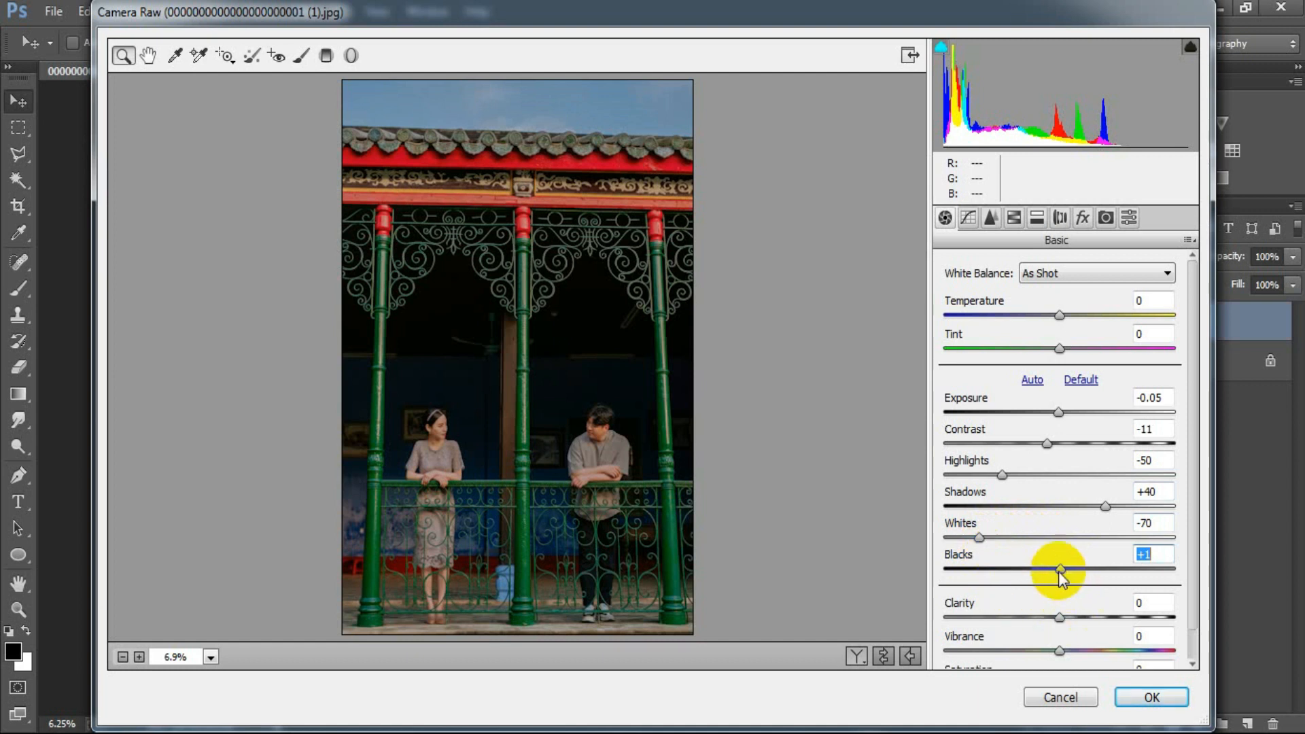
pyautogui.moveTo(1061, 570); pyautogui.dragTo(1036, 571)
# Step: Set the basic adjustments Clarity to -10, Vibrance to +4 and Saturation to -4
pyautogui.moveTo(1058, 617); pyautogui.dragTo(1047, 616)
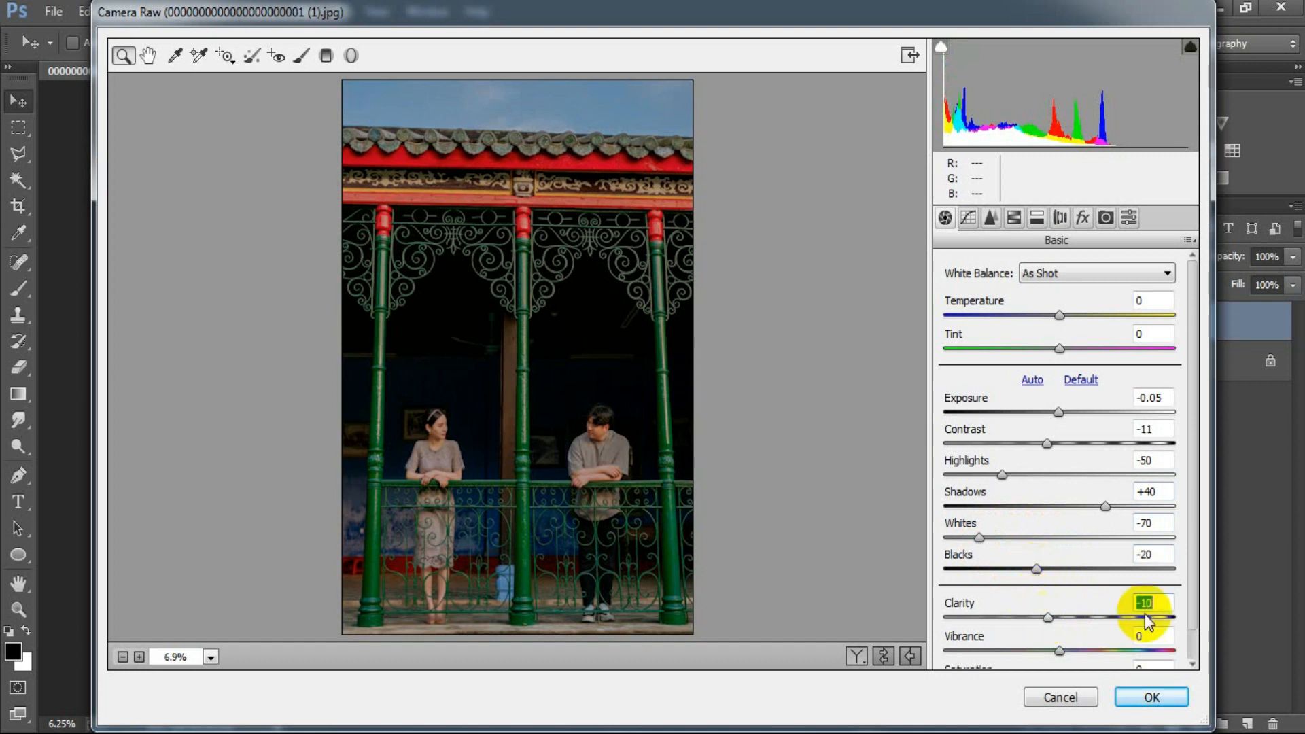
pyautogui.scroll(-1, 1181, 650)
pyautogui.moveTo(1059, 618); pyautogui.dragTo(1067, 620)
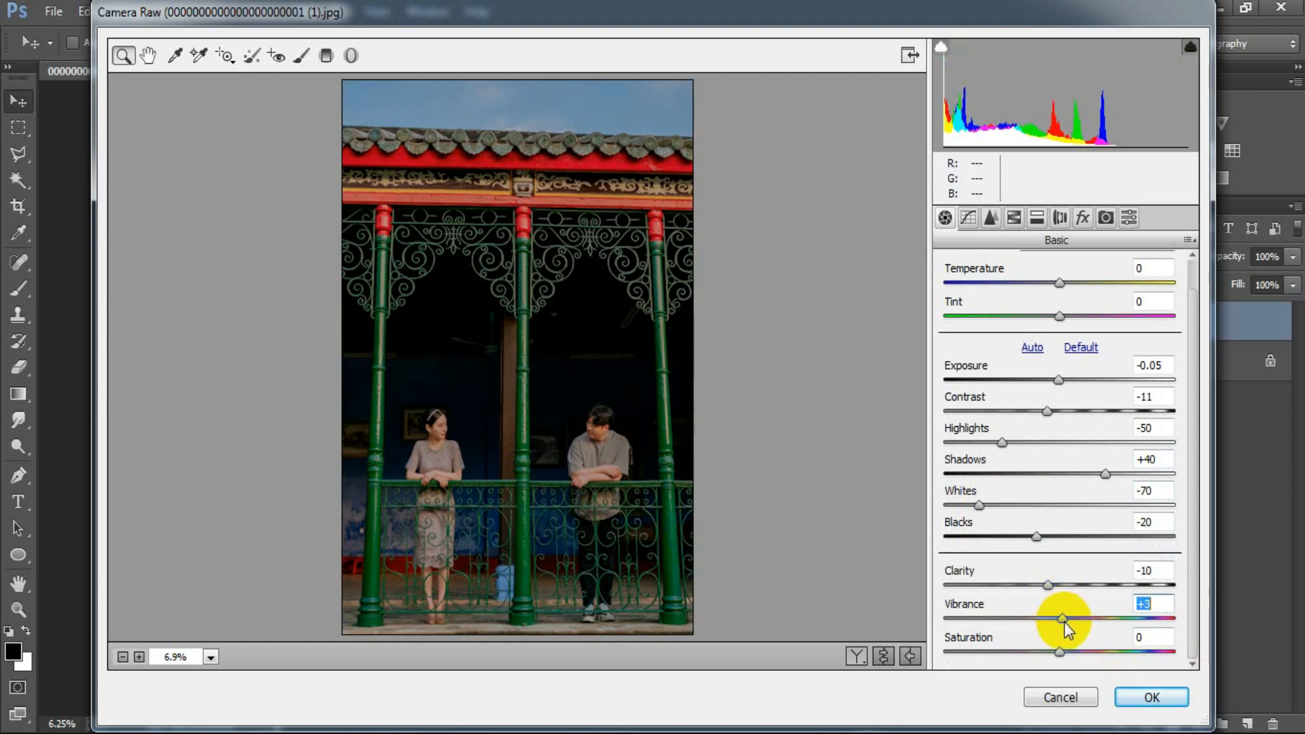
pyautogui.moveTo(1066, 622); pyautogui.dragTo(1057, 651)
pyautogui.click(1160, 638)
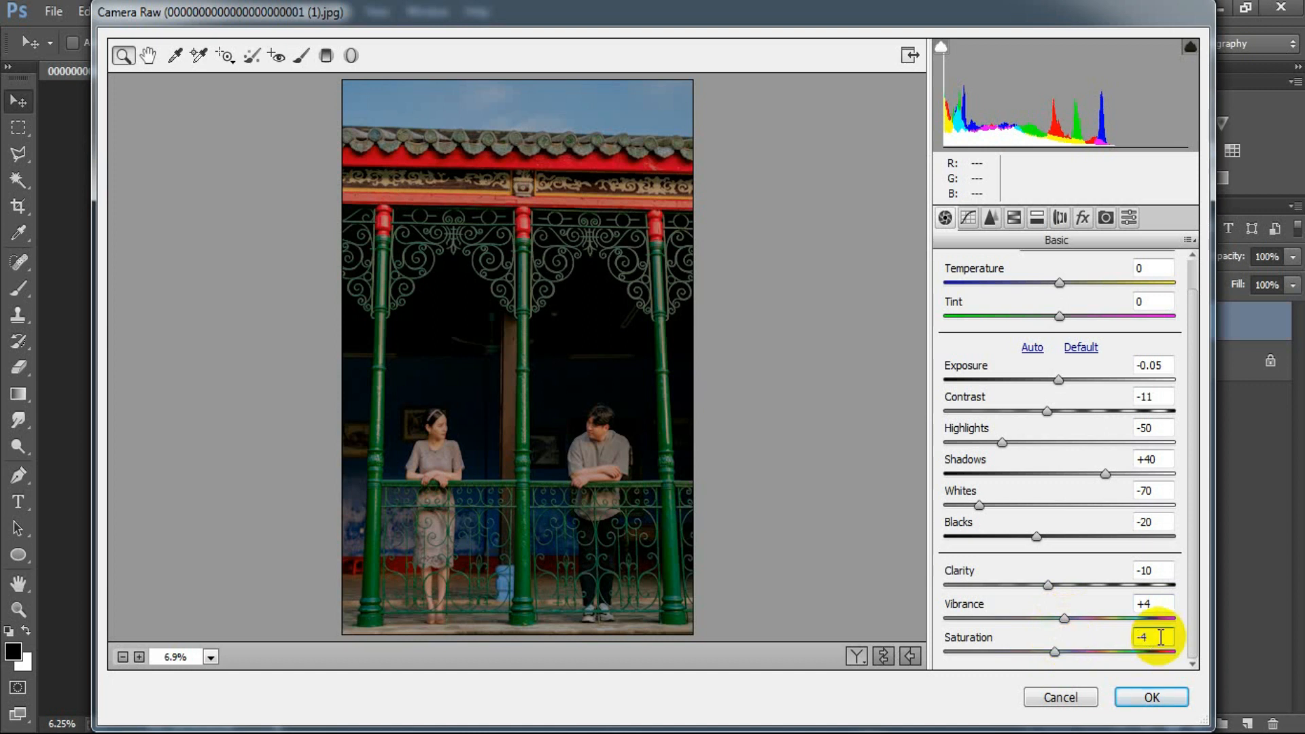
# Step: Shape the RGB point tone curve with a raised black point, points near 41/37, 112/103 and 172/165, and the white point output at 243
pyautogui.click(968, 217)
pyautogui.moveTo(951, 611); pyautogui.dragTo(982, 573)
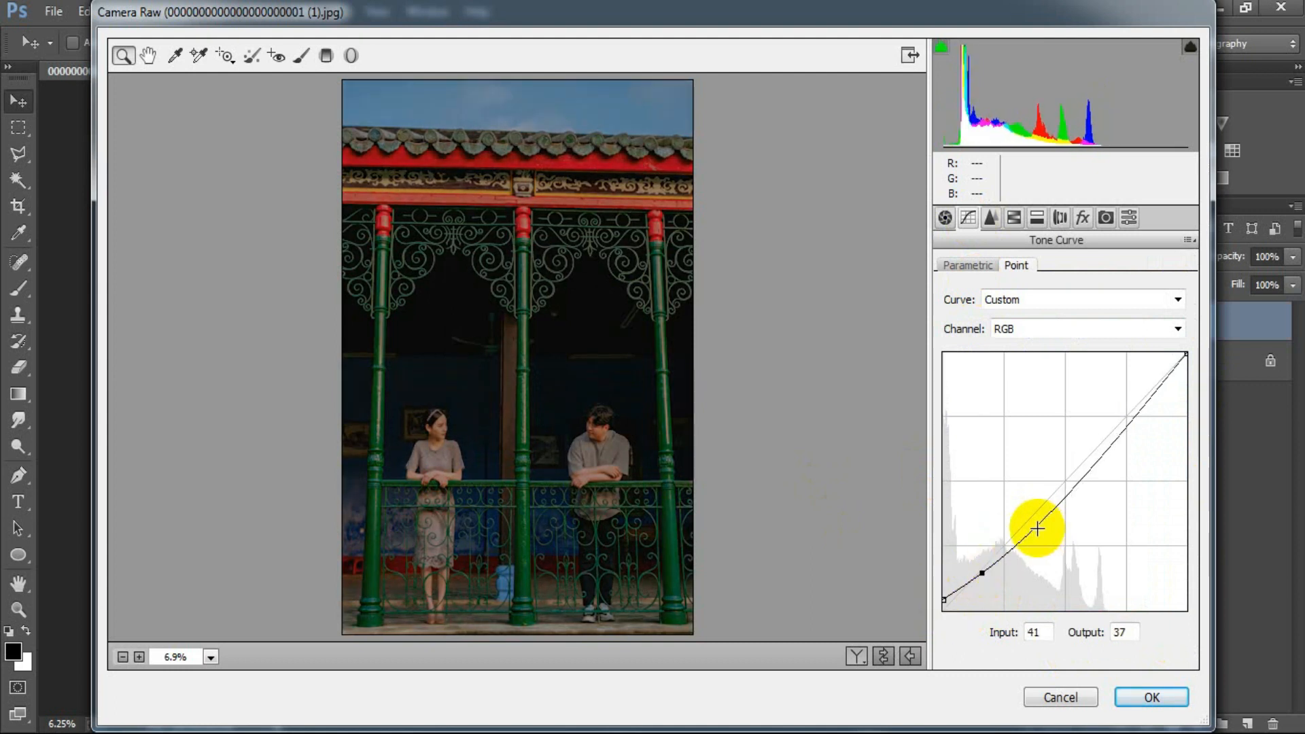
pyautogui.moveTo(1017, 536); pyautogui.dragTo(1050, 507)
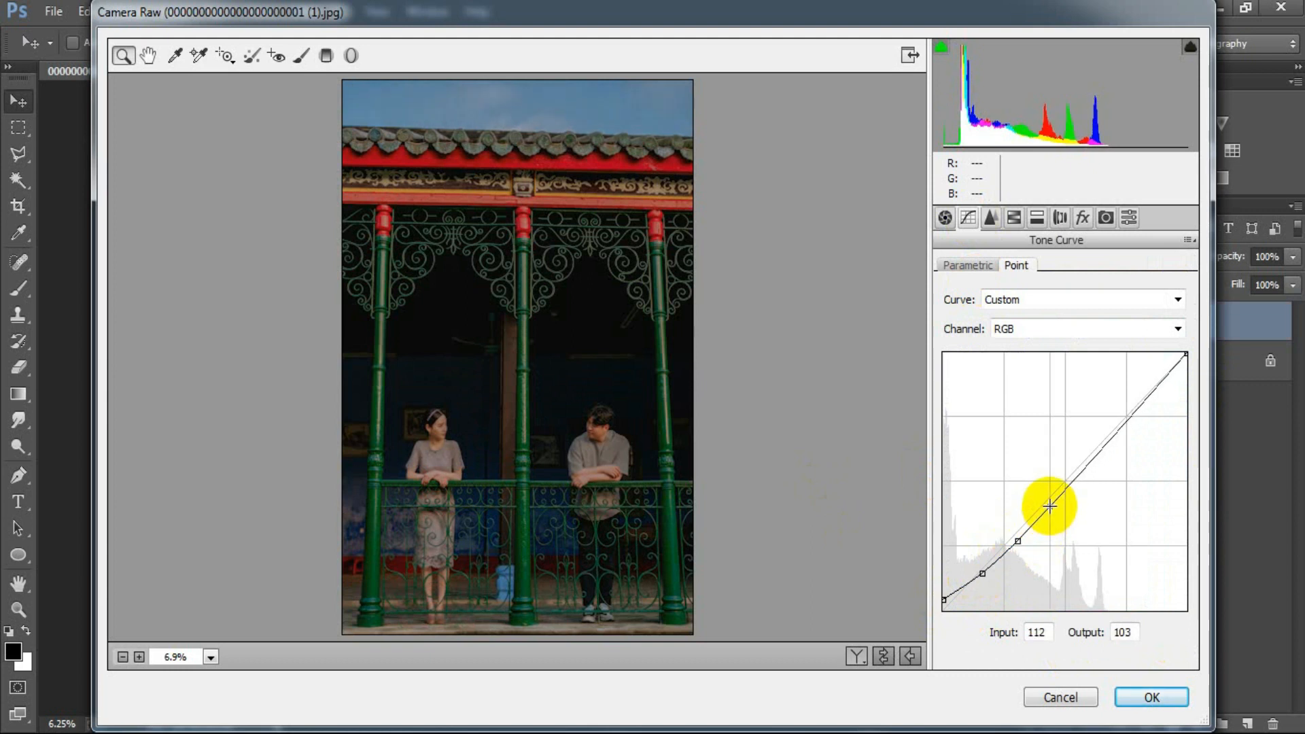
pyautogui.click(1105, 443)
pyautogui.moveTo(1106, 442); pyautogui.dragTo(1108, 443)
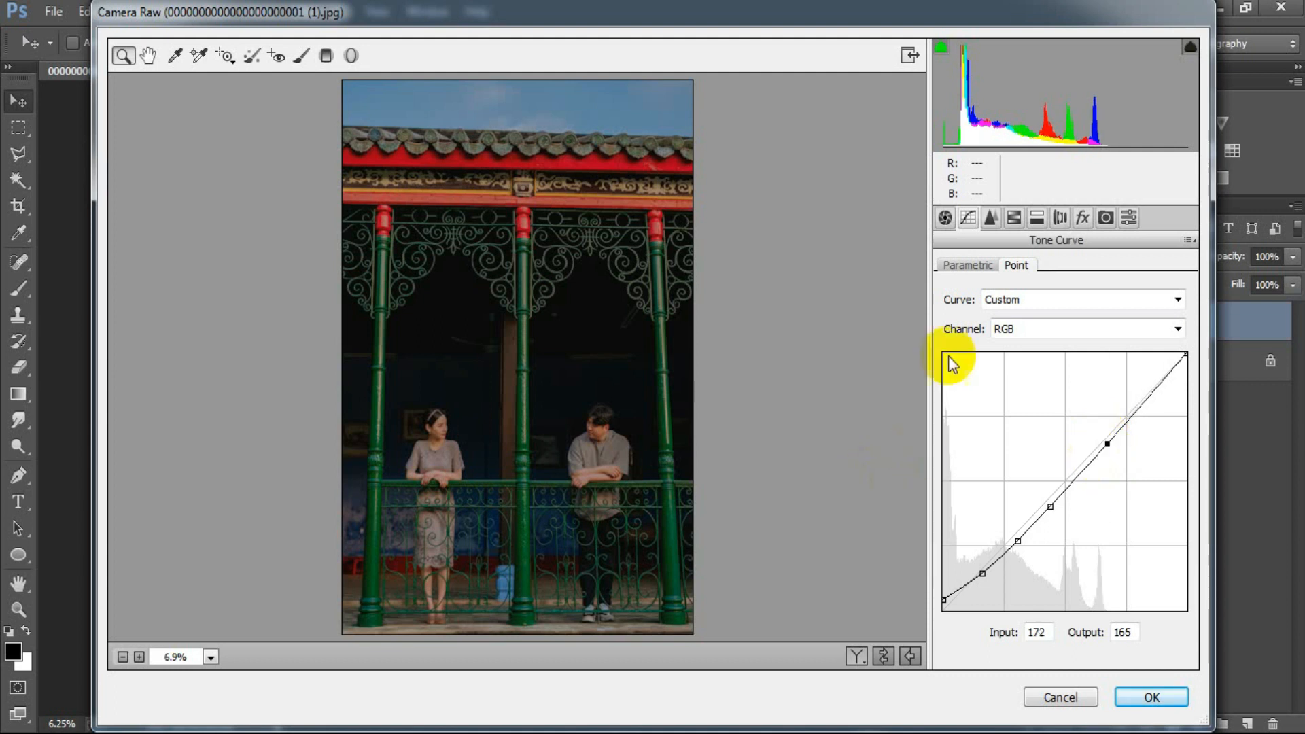
pyautogui.moveTo(1183, 352); pyautogui.dragTo(1196, 364)
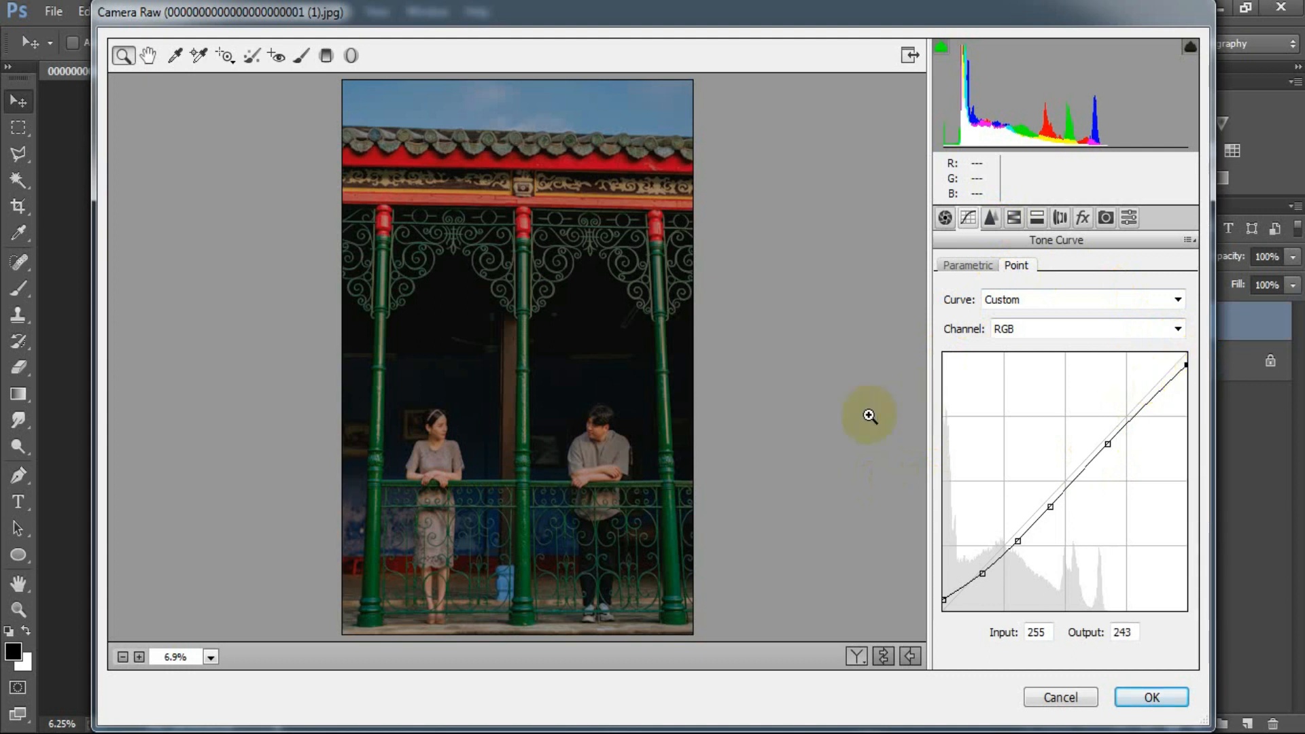
# Step: Set the noise reduction Luminance to 25 and Color to 25
pyautogui.click(991, 218)
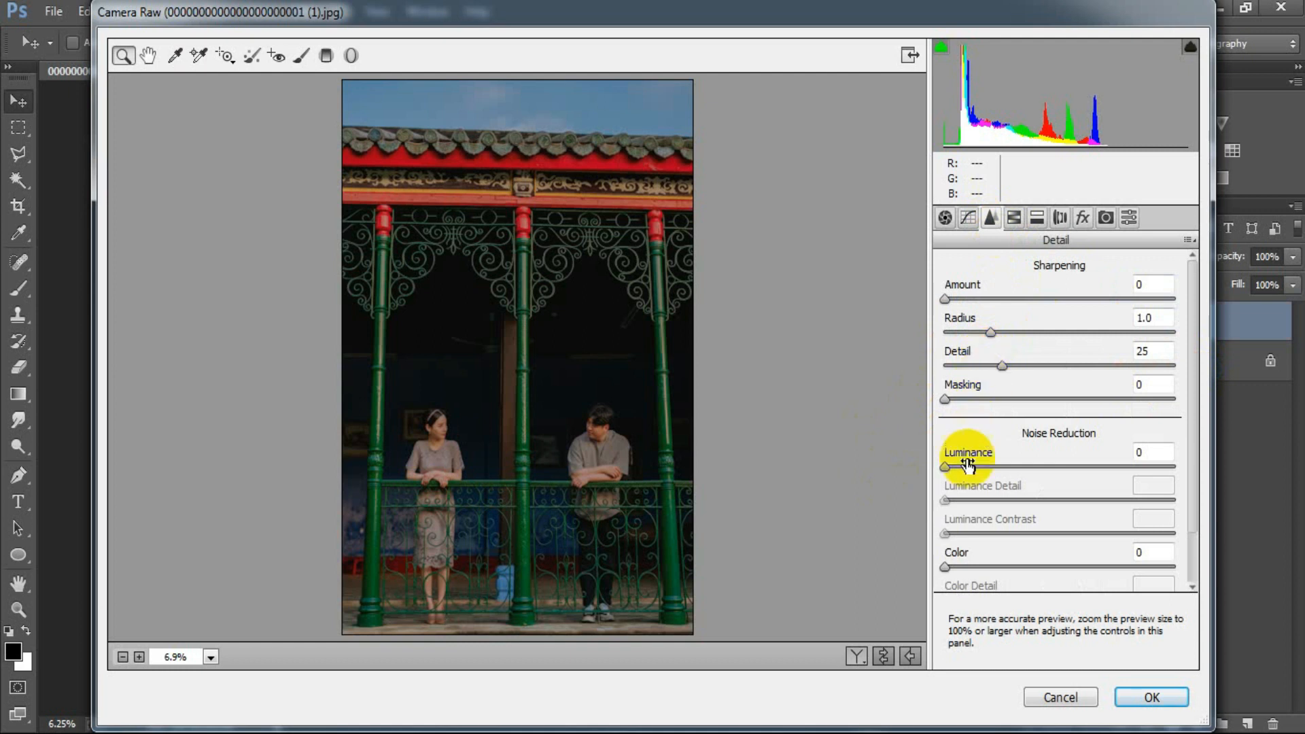
pyautogui.moveTo(948, 467); pyautogui.dragTo(992, 469)
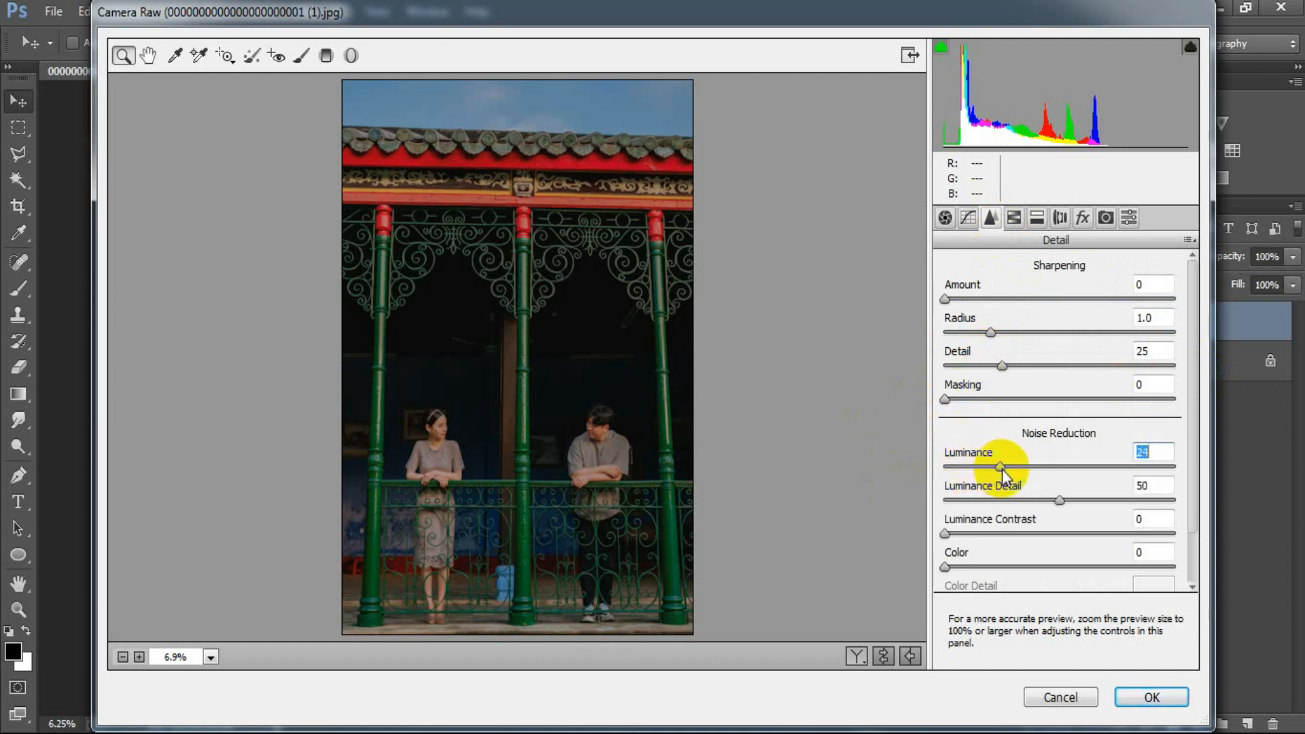
pyautogui.moveTo(946, 567); pyautogui.dragTo(1002, 565)
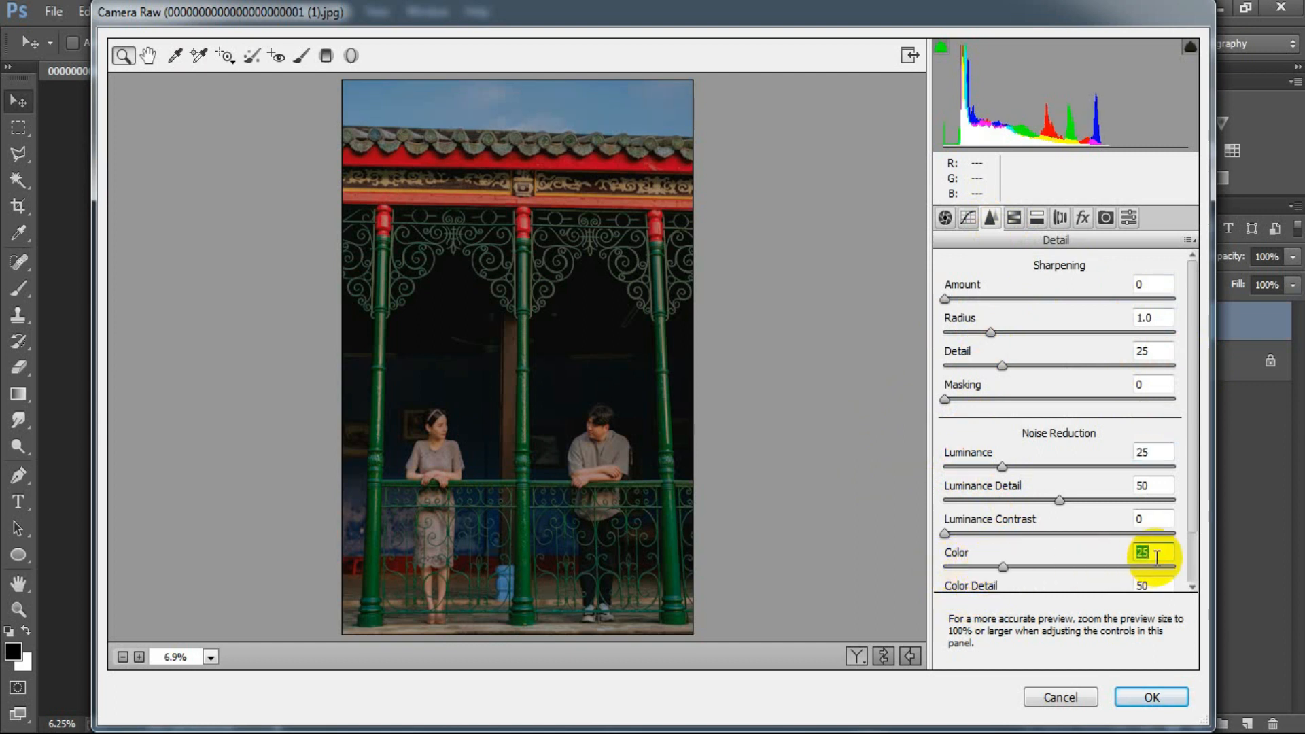
# Step: Set the HSL hues to Reds +15, Oranges +8, Yellows -22, Greens -15, Aquas -7, Blues -10, Purples +10 and Magentas +25
pyautogui.click(1014, 218)
pyautogui.click(955, 297)
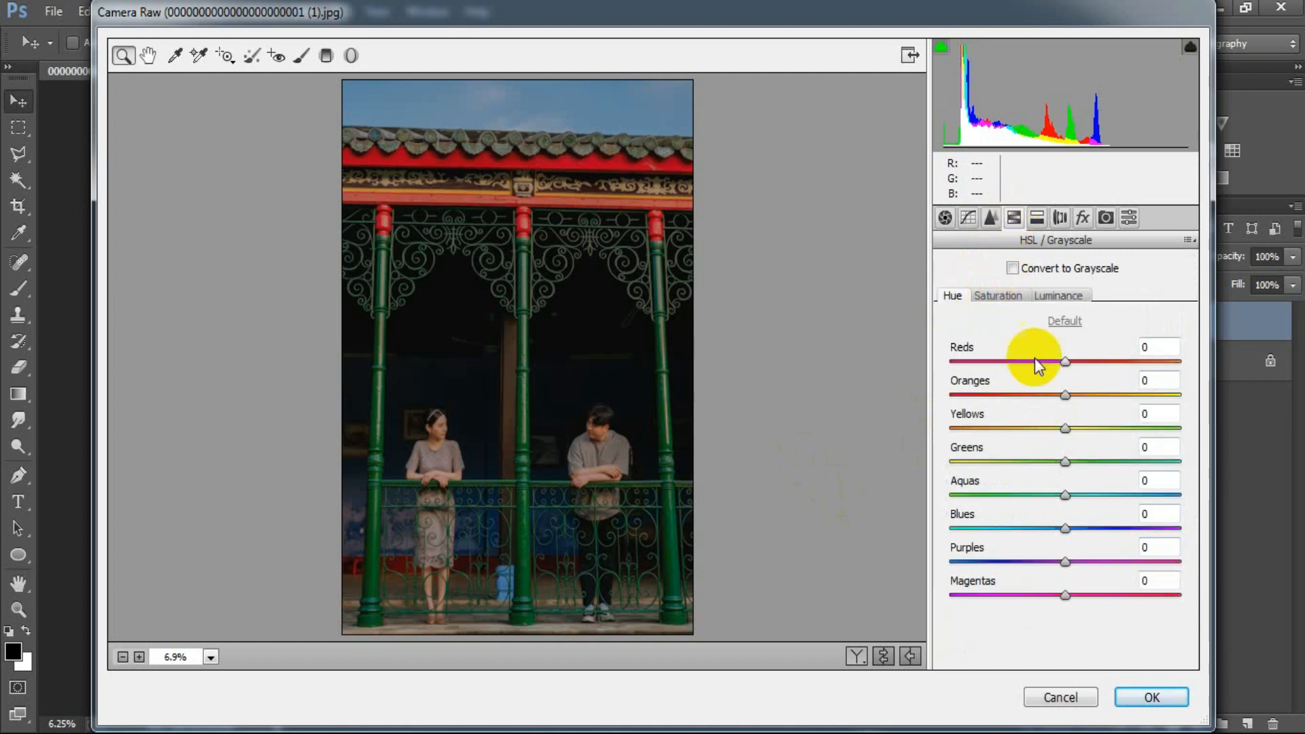
pyautogui.moveTo(1065, 361); pyautogui.dragTo(1088, 594)
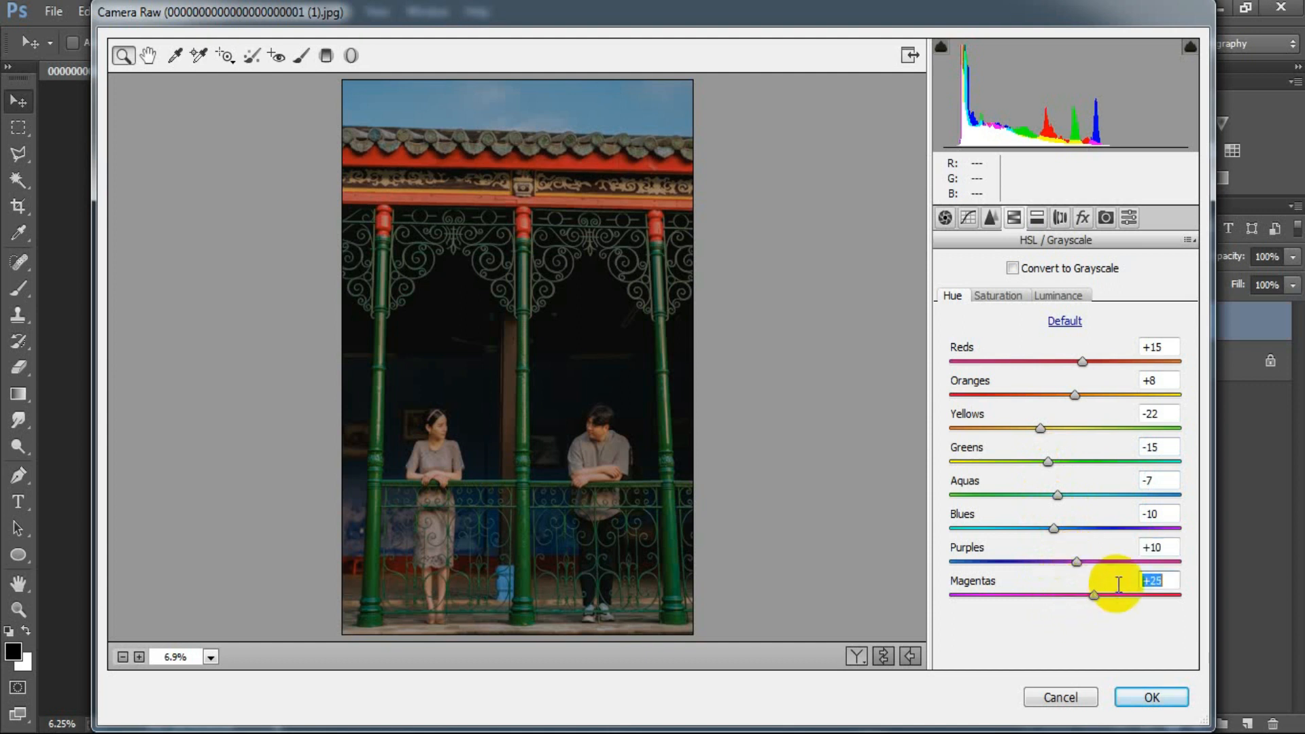
pyautogui.click(1171, 577)
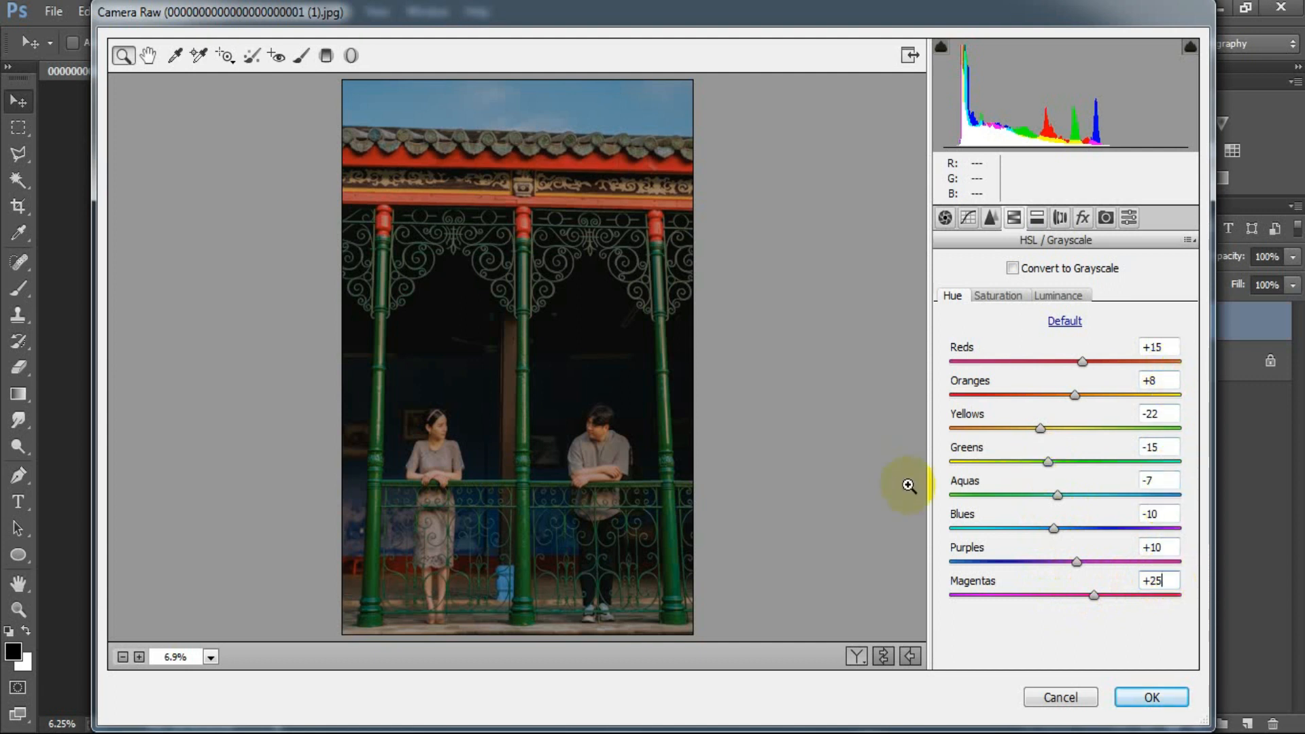
# Step: Set the HSL saturation to Reds +10, Yellows -20, Greens -50, Aquas -23, Blues -22 and Magentas -20
pyautogui.click(1006, 298)
pyautogui.moveTo(1065, 361); pyautogui.dragTo(1077, 361)
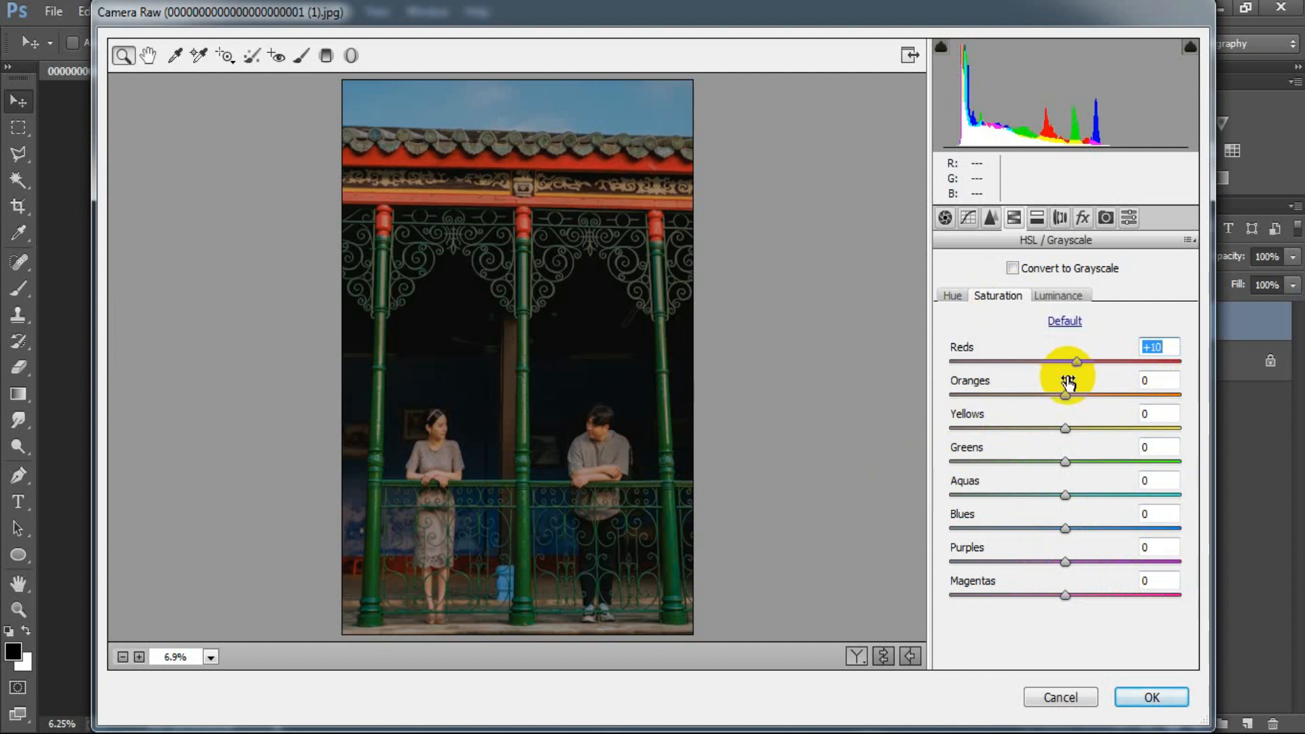
pyautogui.moveTo(1066, 430); pyautogui.dragTo(1051, 441)
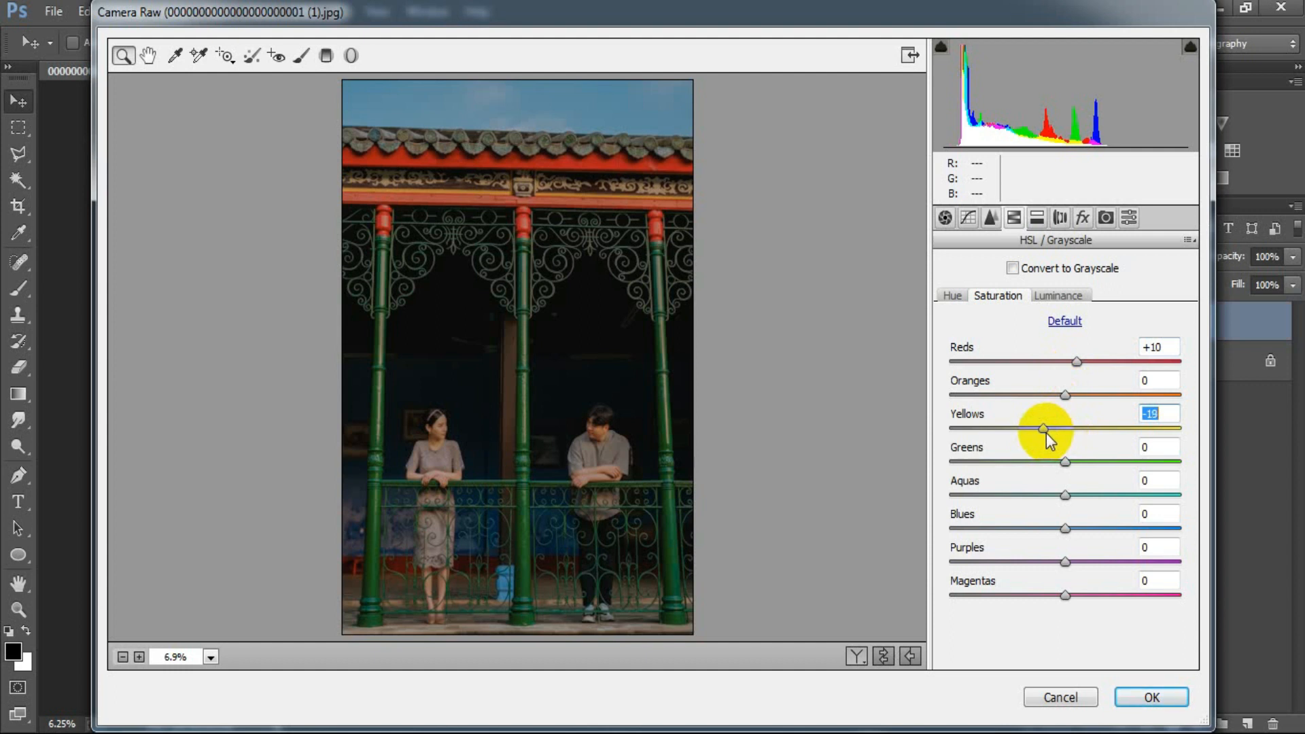
pyautogui.moveTo(1065, 463); pyautogui.dragTo(1006, 456)
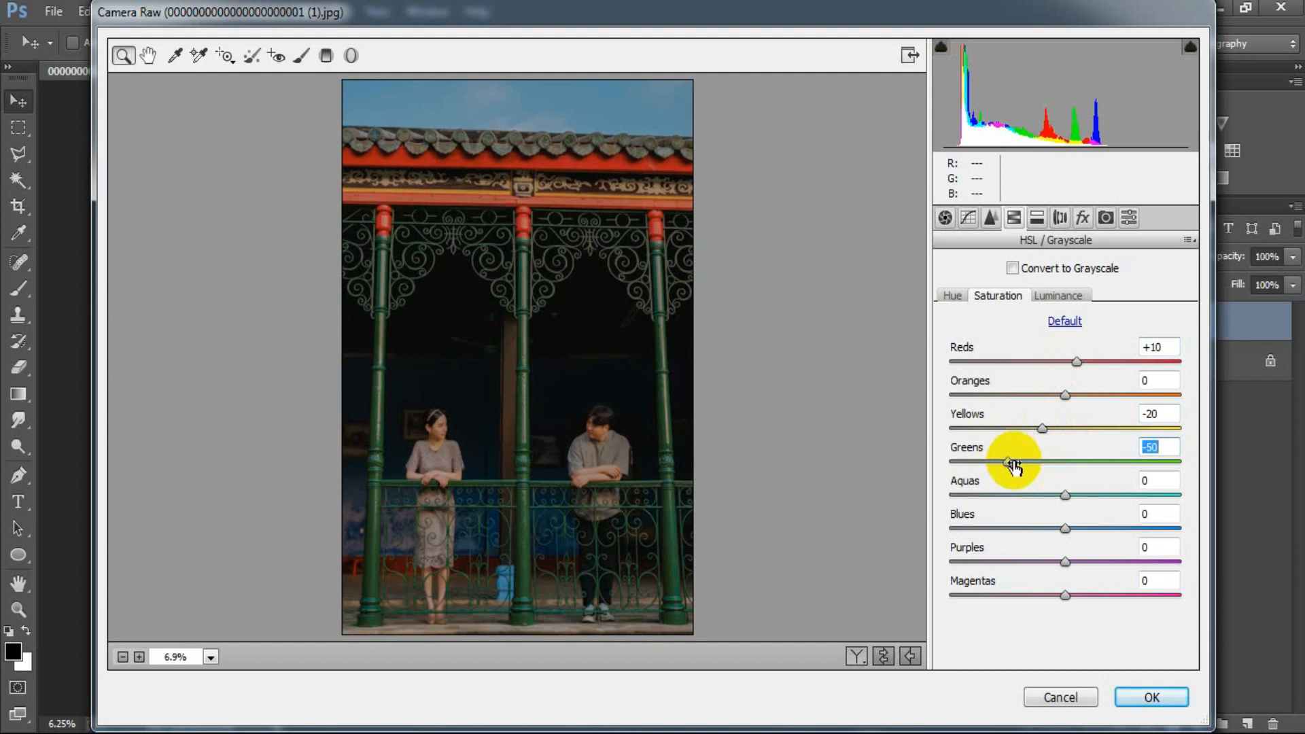
pyautogui.moveTo(1068, 501); pyautogui.dragTo(1047, 539)
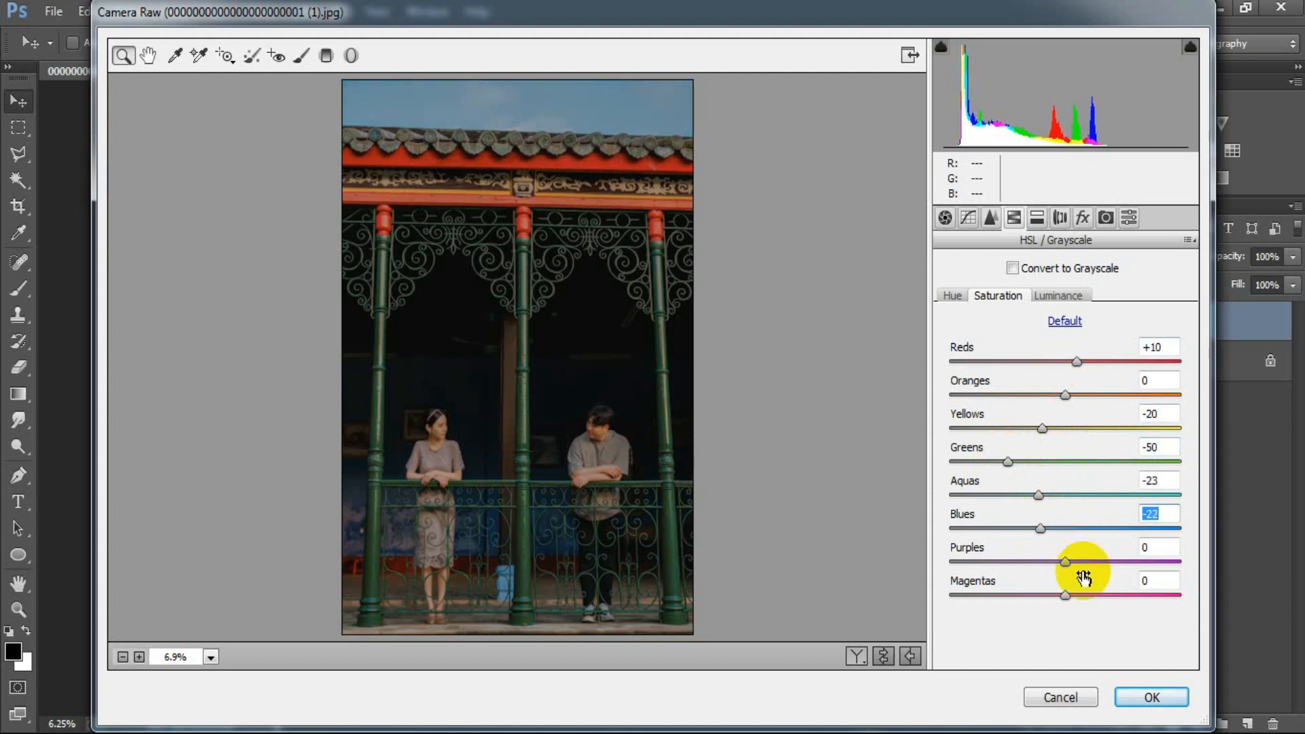
pyautogui.moveTo(1065, 596); pyautogui.dragTo(1051, 596)
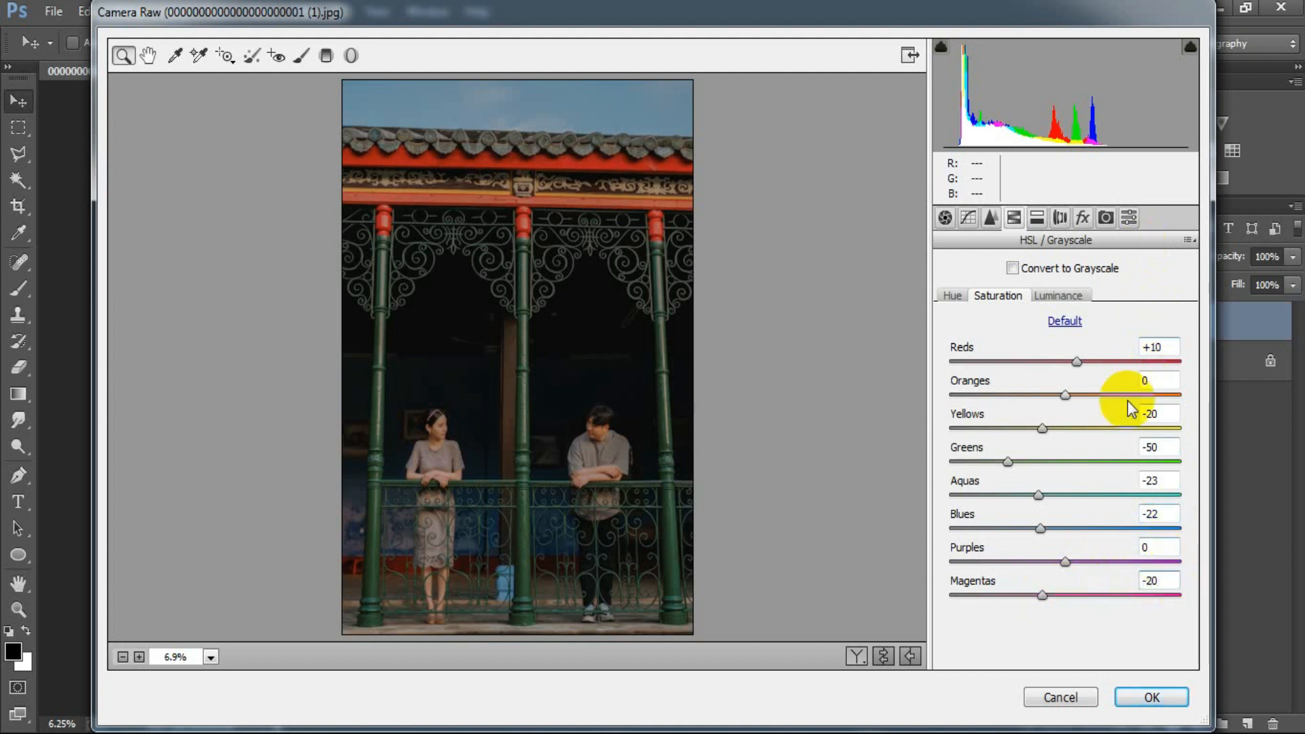
# Step: Set the HSL luminance to Reds -20, Oranges -2 and Blues -10
pyautogui.click(1044, 295)
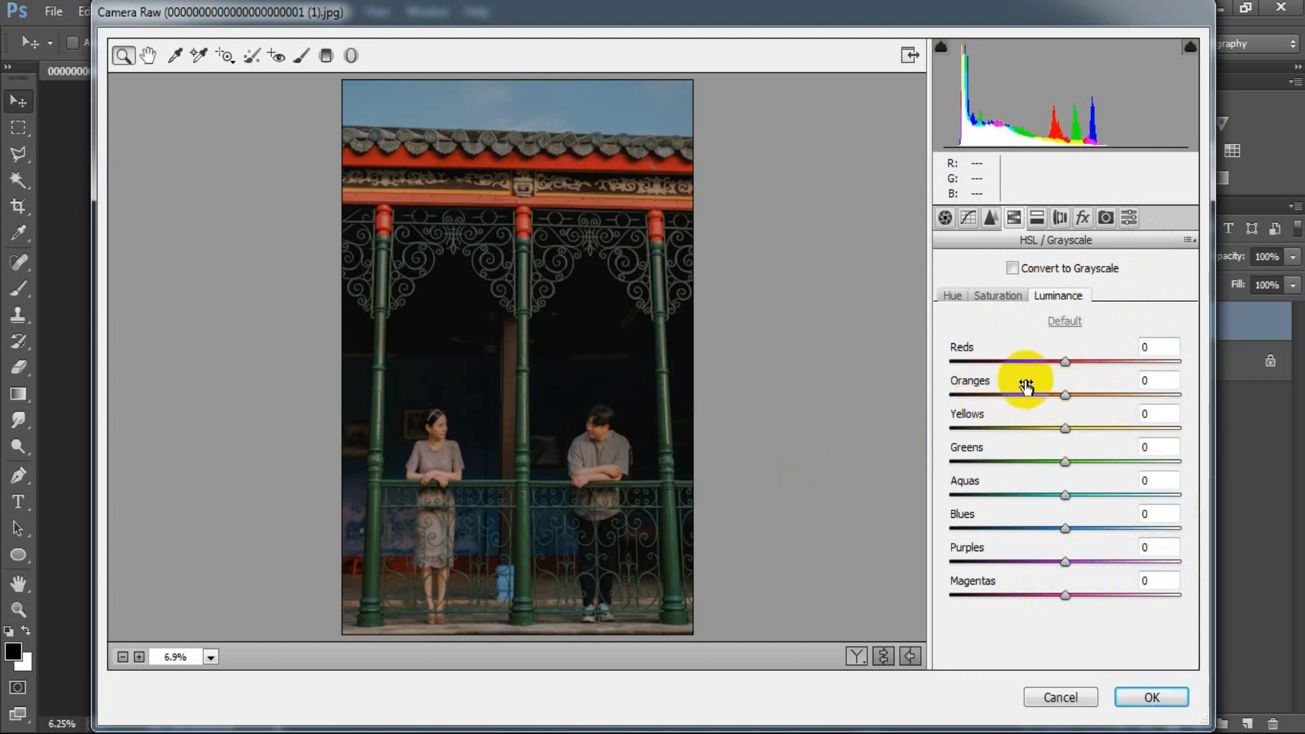
pyautogui.moveTo(1063, 361); pyautogui.dragTo(1064, 396)
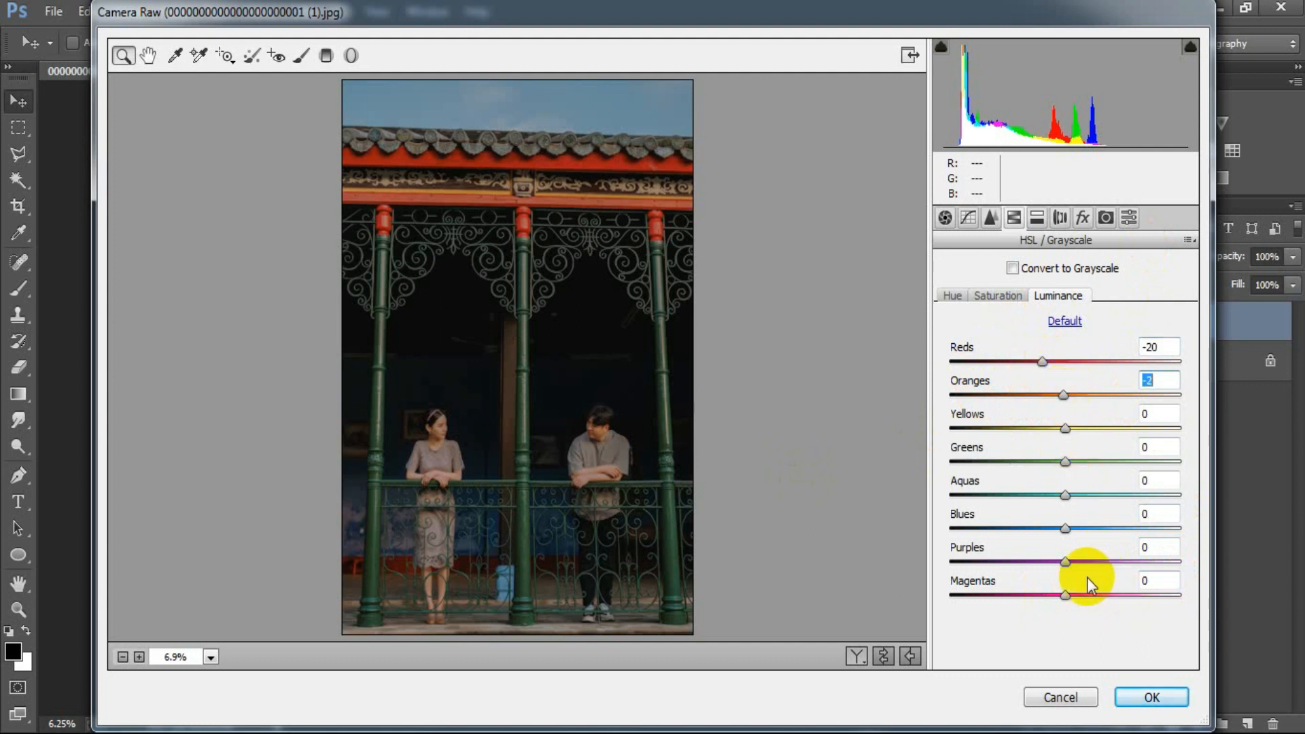
pyautogui.click(1065, 529)
pyautogui.moveTo(1061, 527); pyautogui.dragTo(1051, 527)
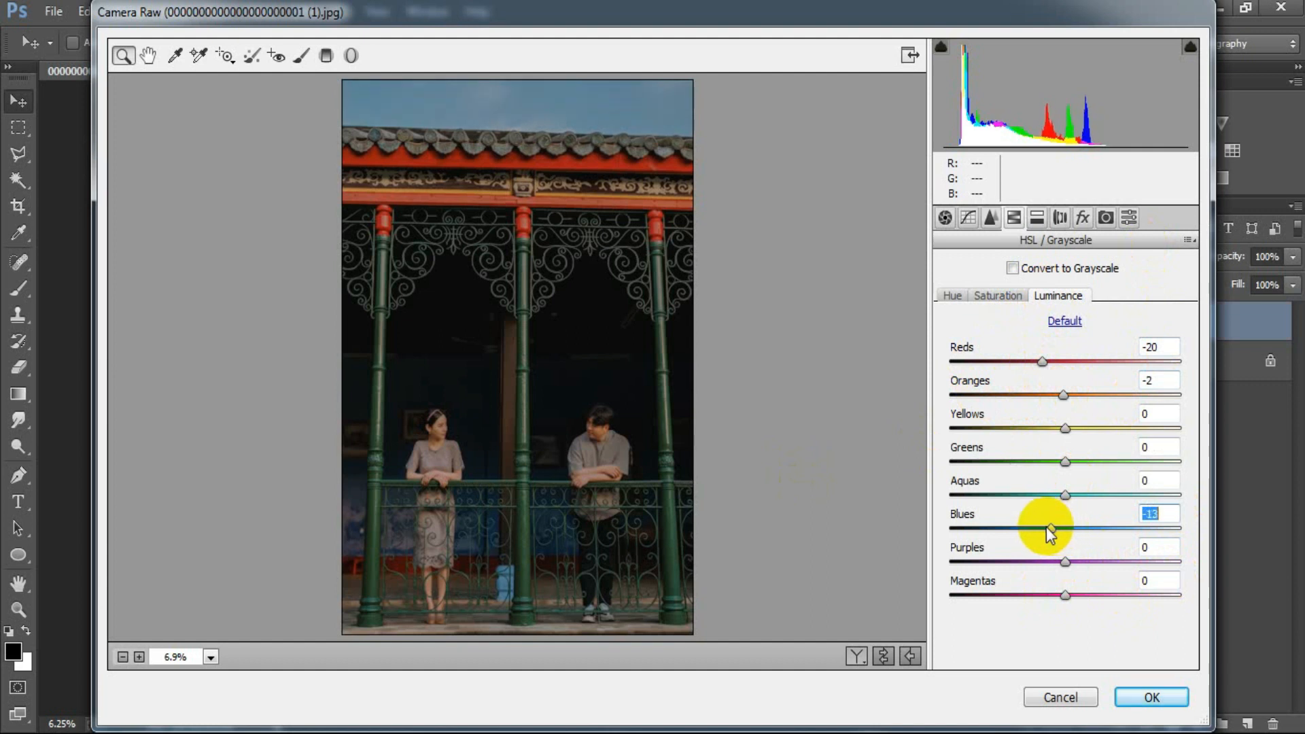
pyautogui.click(1171, 516)
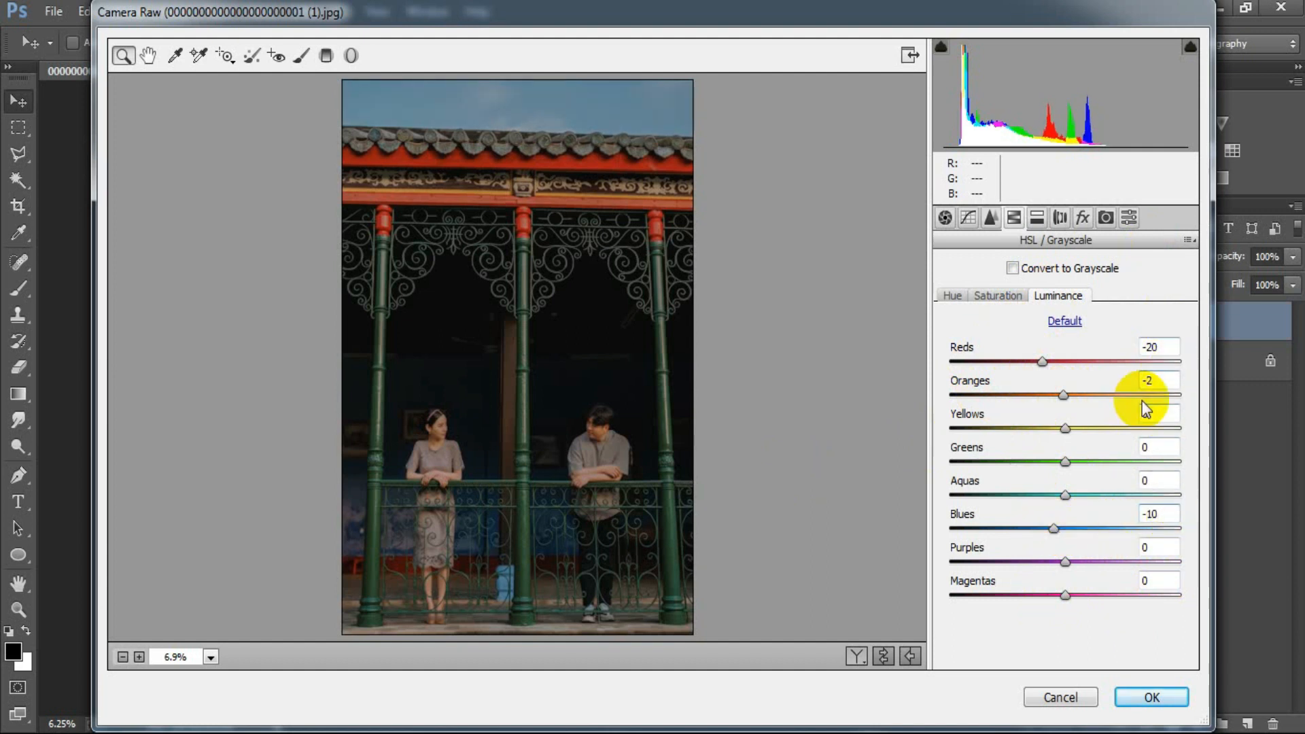
# Step: Split-tone the photo with highlights at Hue 27, Saturation 5 and shadows at Hue 197, Saturation 2
pyautogui.click(1037, 218)
pyautogui.moveTo(952, 299); pyautogui.dragTo(959, 329)
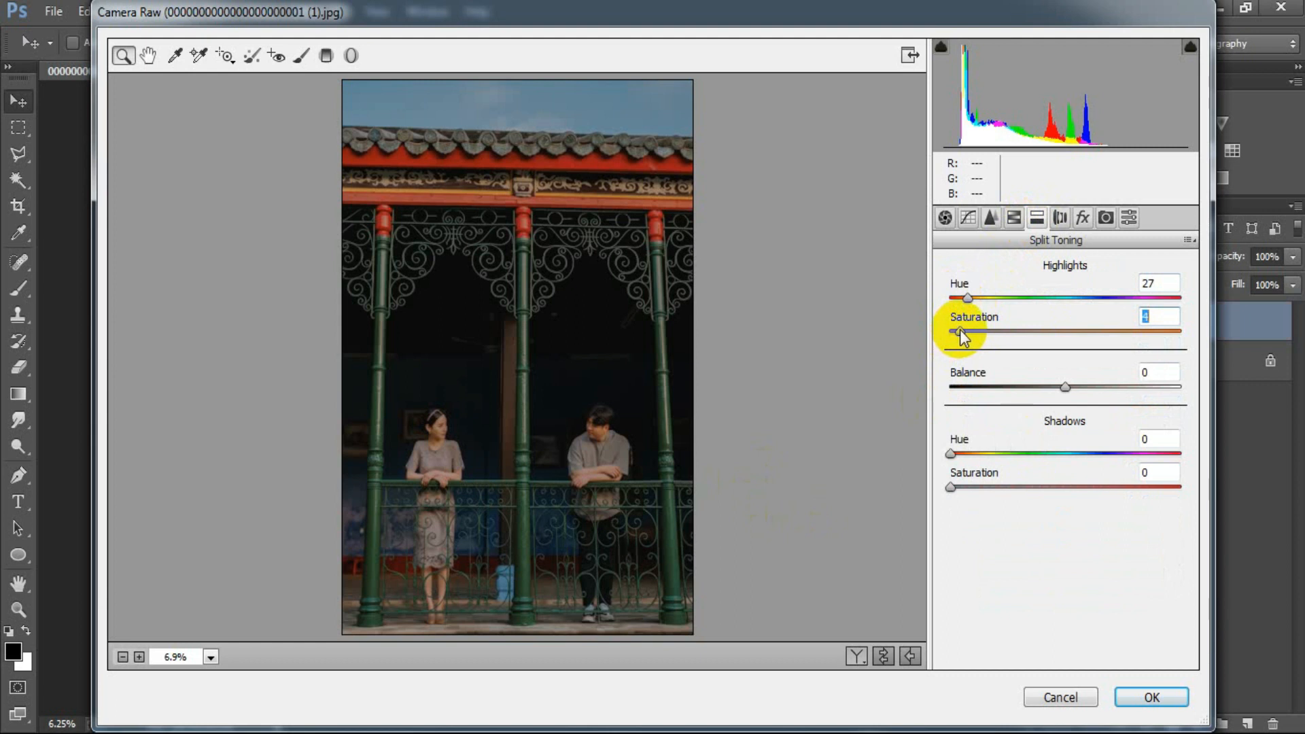
pyautogui.moveTo(951, 454); pyautogui.dragTo(1078, 455)
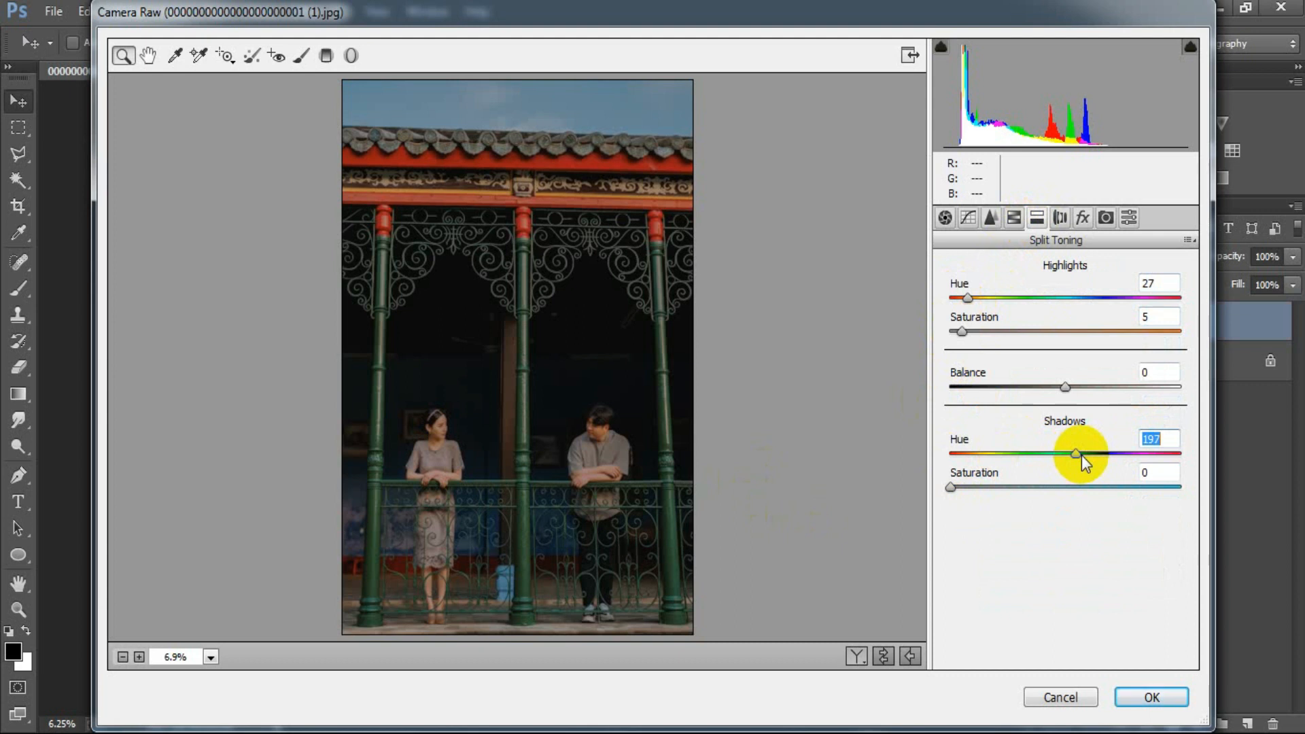
pyautogui.moveTo(1079, 455); pyautogui.dragTo(1078, 452)
pyautogui.moveTo(945, 484); pyautogui.dragTo(953, 484)
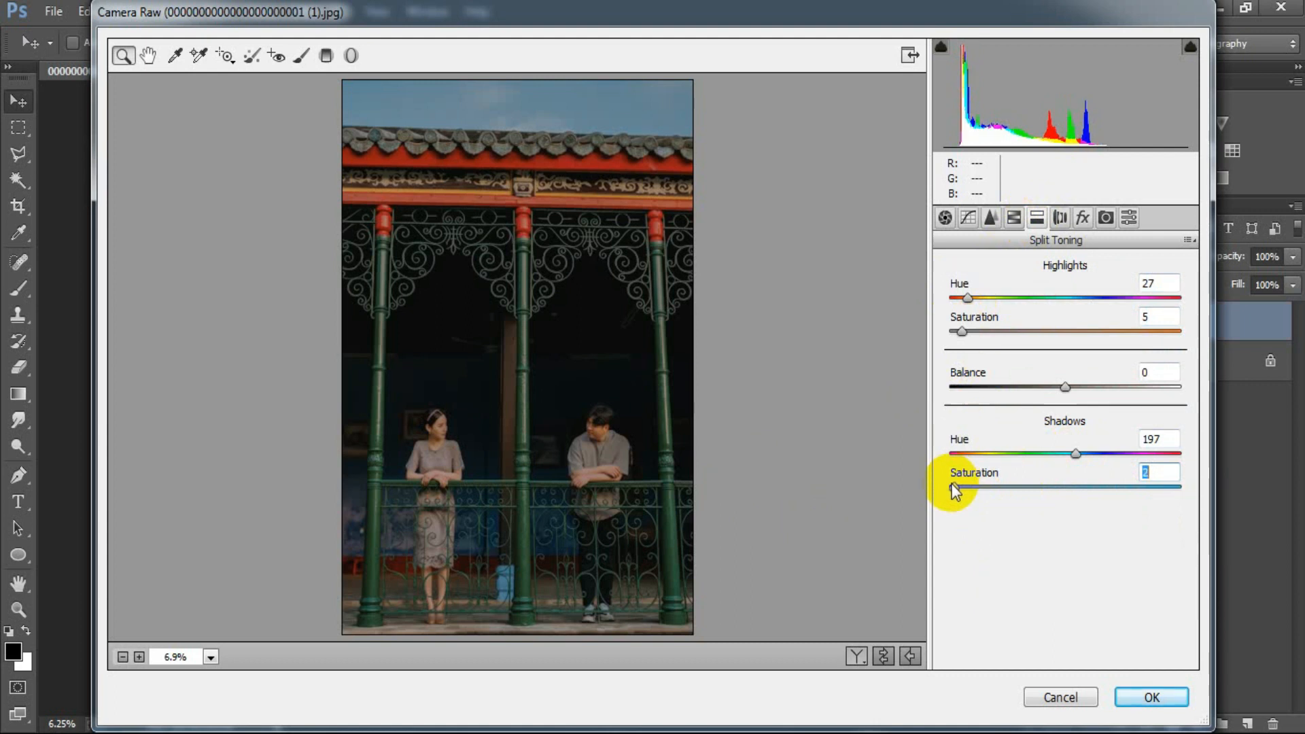
pyautogui.click(1169, 473)
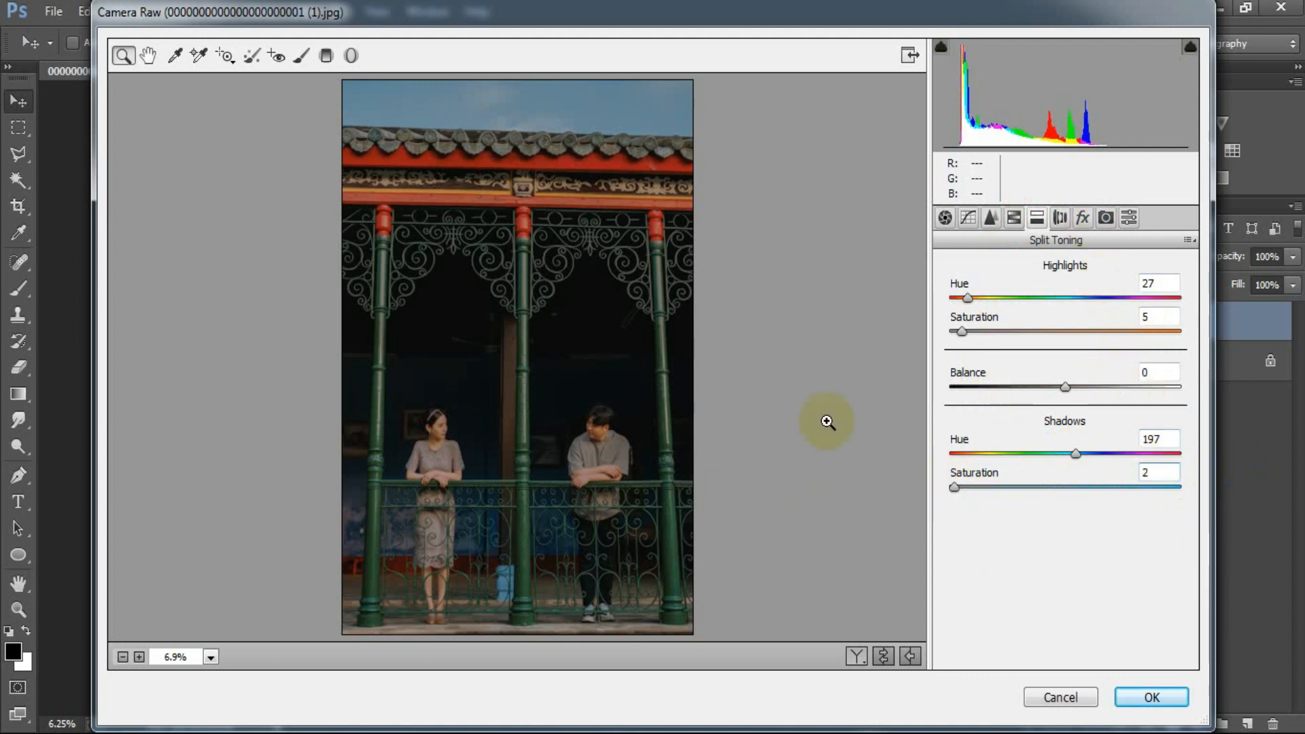
# Step: Add a slight dark post-crop vignette with an Amount of about -3, using the Highlight Priority style
pyautogui.click(1081, 219)
pyautogui.moveTo(1063, 478); pyautogui.dragTo(1060, 480)
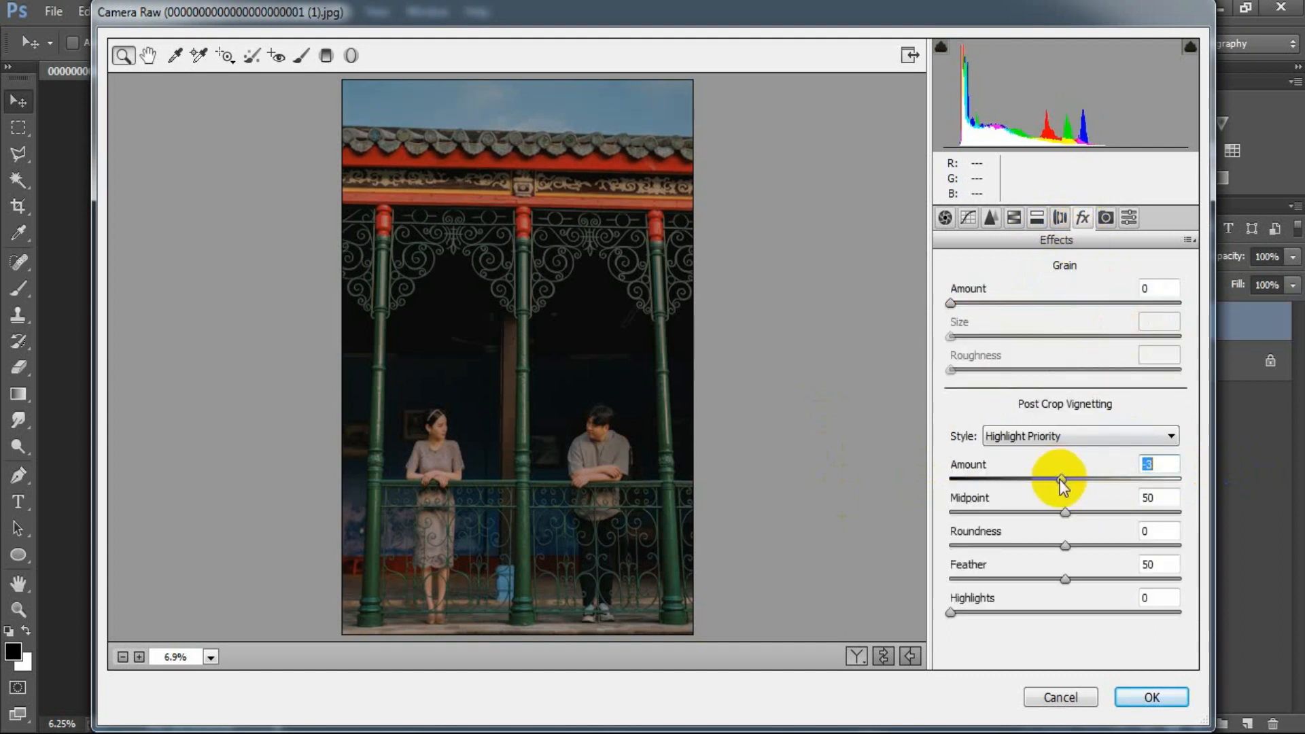
# Step: In Camera Calibration, set the Shadows Tint to -5 and the Red Primary to Hue +13 and Saturation -10
pyautogui.click(1106, 218)
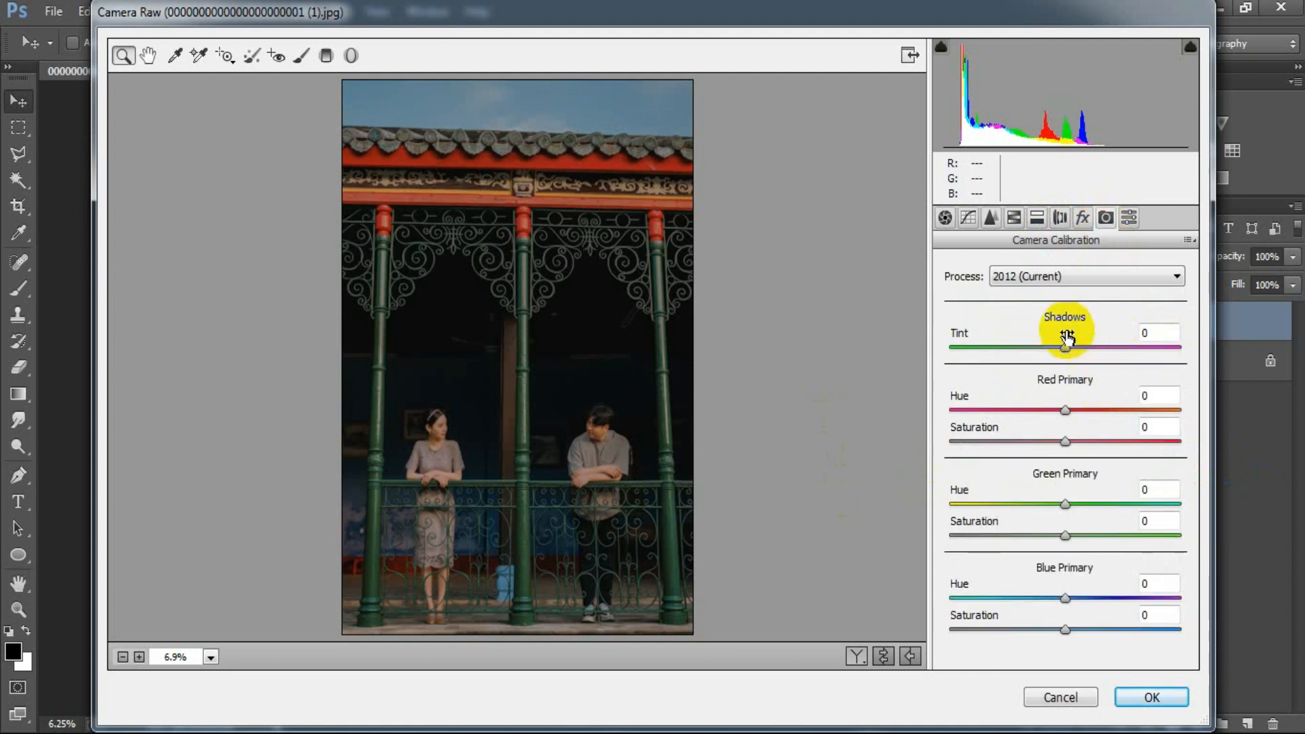
pyautogui.moveTo(1065, 345); pyautogui.dragTo(1063, 345)
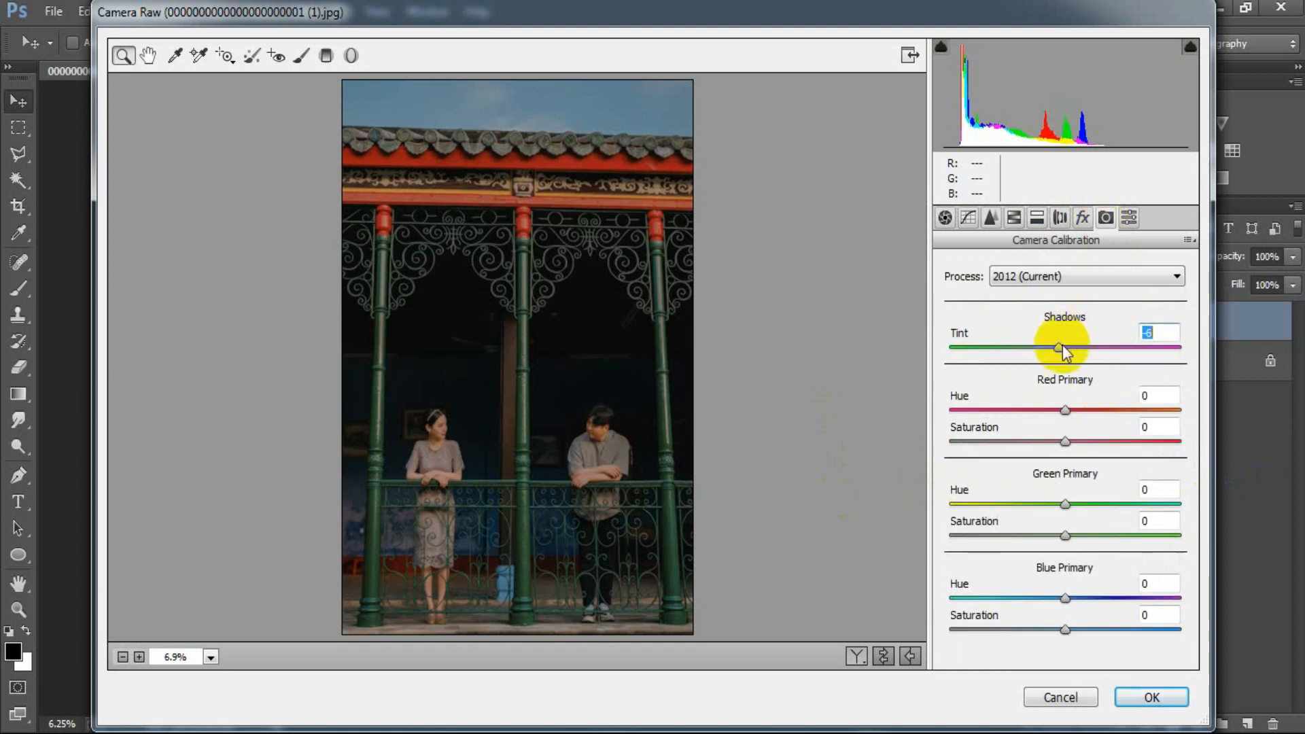
pyautogui.moveTo(1063, 348); pyautogui.dragTo(1064, 349)
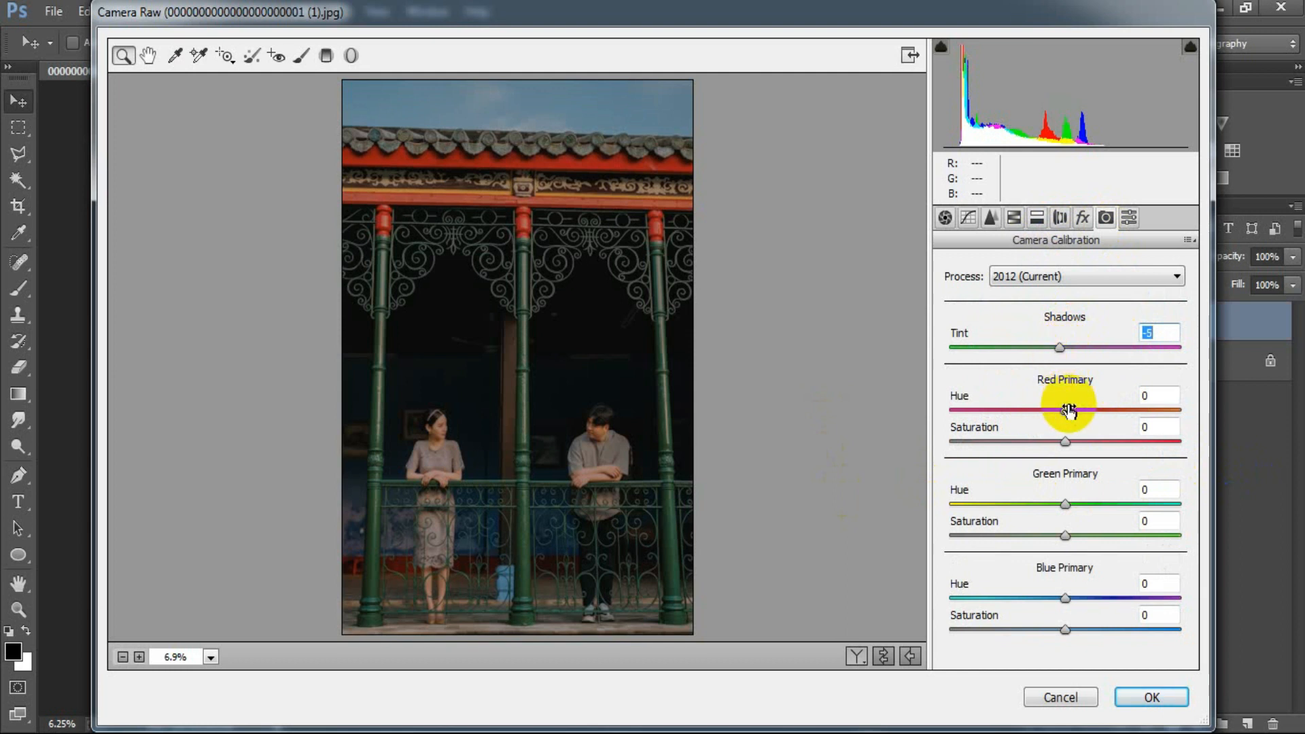
pyautogui.moveTo(1068, 410); pyautogui.dragTo(1057, 443)
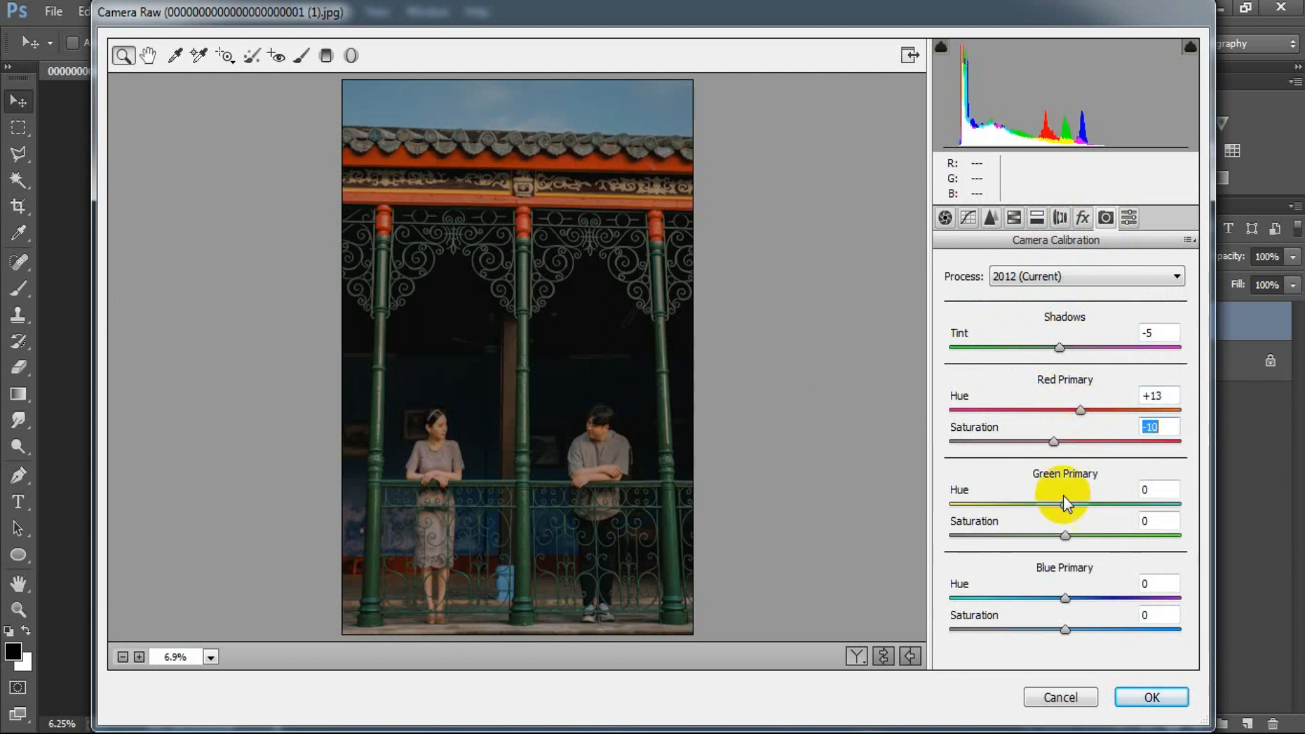
# Step: Calibrate the Green Primary to Hue +28, Saturation -5 and the Blue Primary to Hue -25, Saturation -5
pyautogui.moveTo(1065, 505); pyautogui.dragTo(1059, 536)
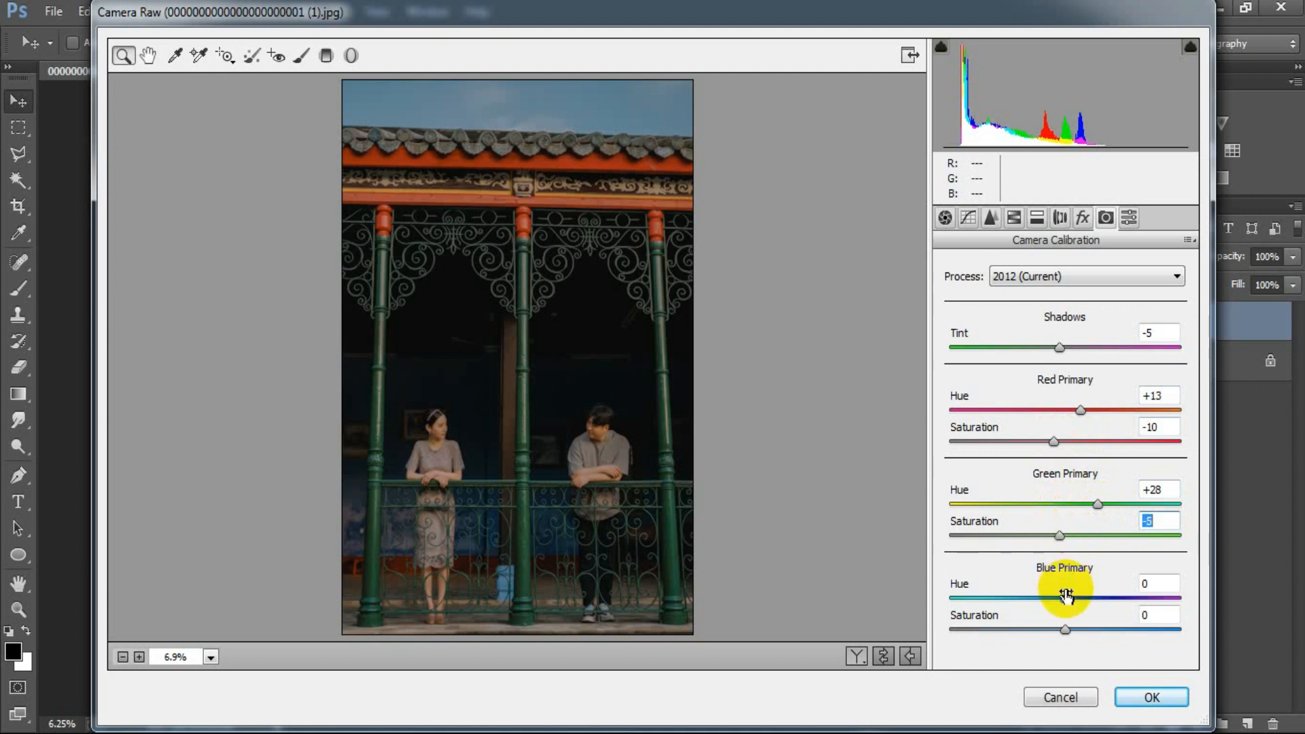
pyautogui.moveTo(1065, 598); pyautogui.dragTo(1043, 599)
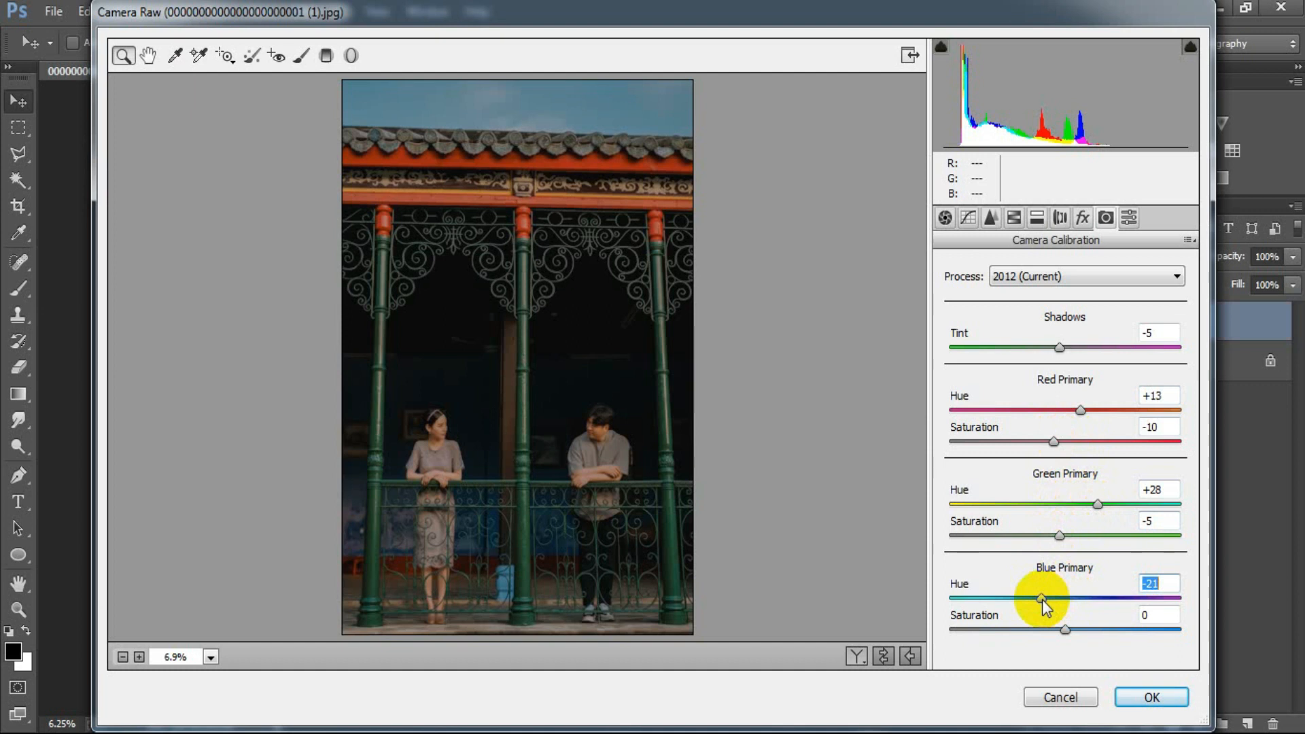
pyautogui.moveTo(1042, 600); pyautogui.dragTo(1037, 601)
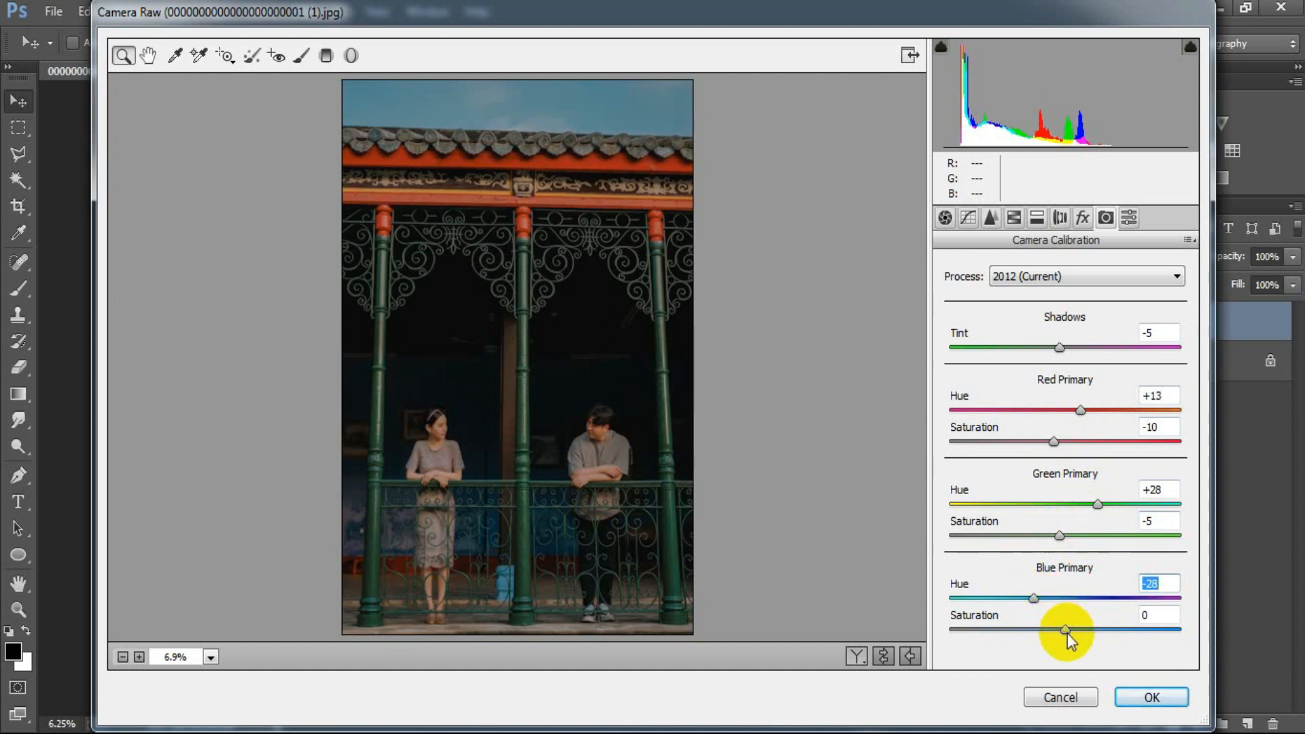
pyautogui.moveTo(1067, 629); pyautogui.dragTo(1061, 627)
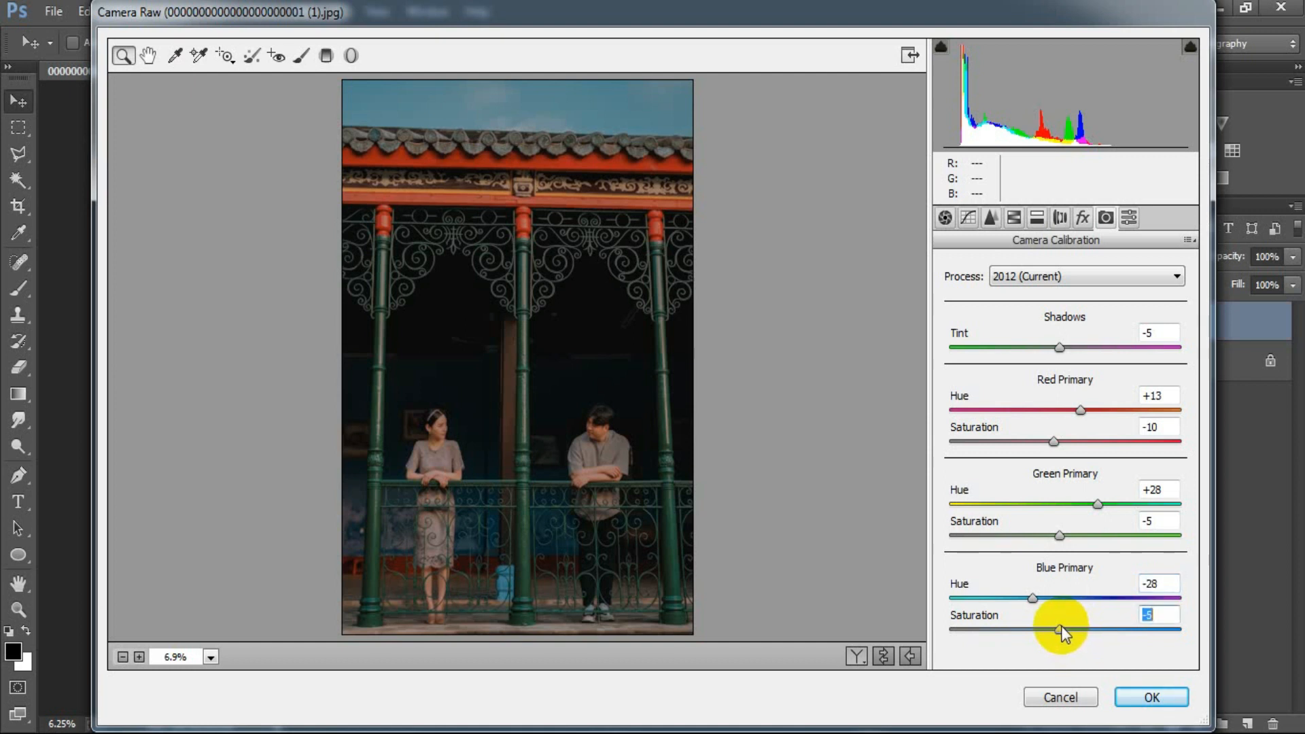
pyautogui.click(1161, 598)
pyautogui.moveTo(1162, 599); pyautogui.dragTo(1039, 601)
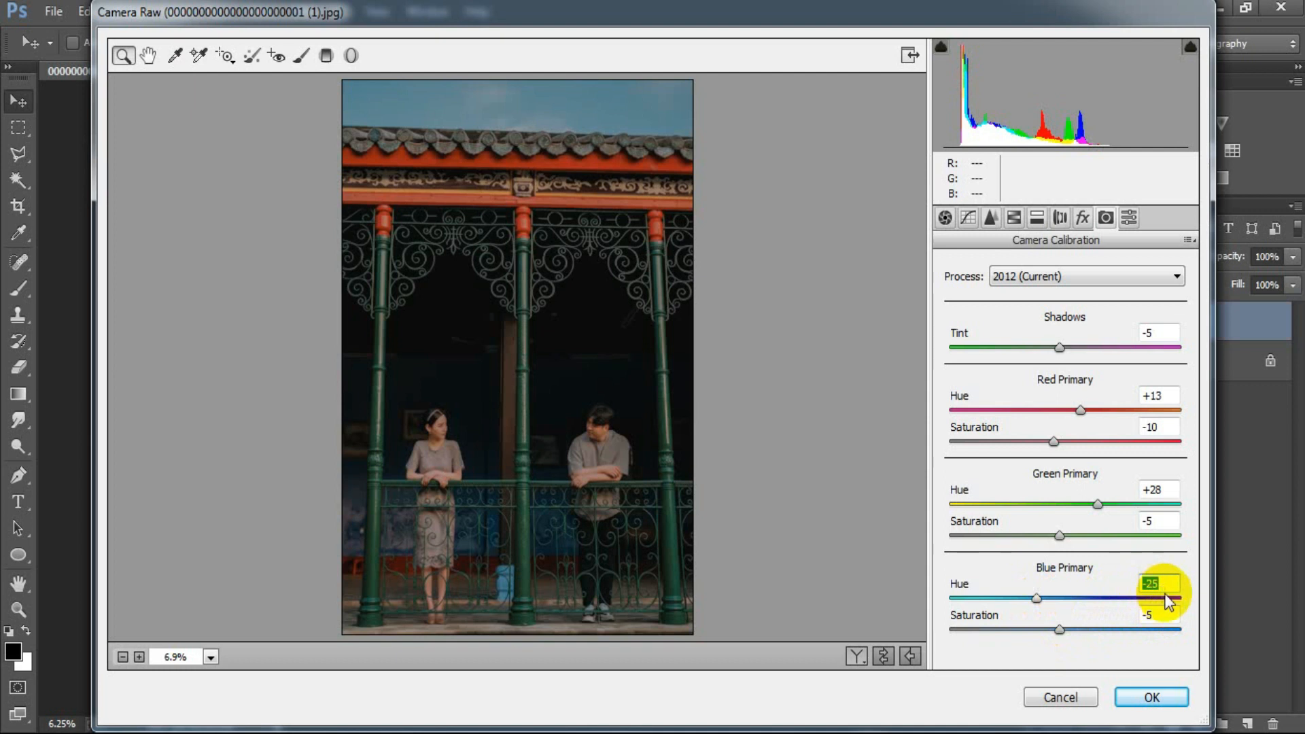
# Step: Compare the original and graded photo side by side, and apply the Camera Raw adjustments to the layer
pyautogui.click(883, 656)
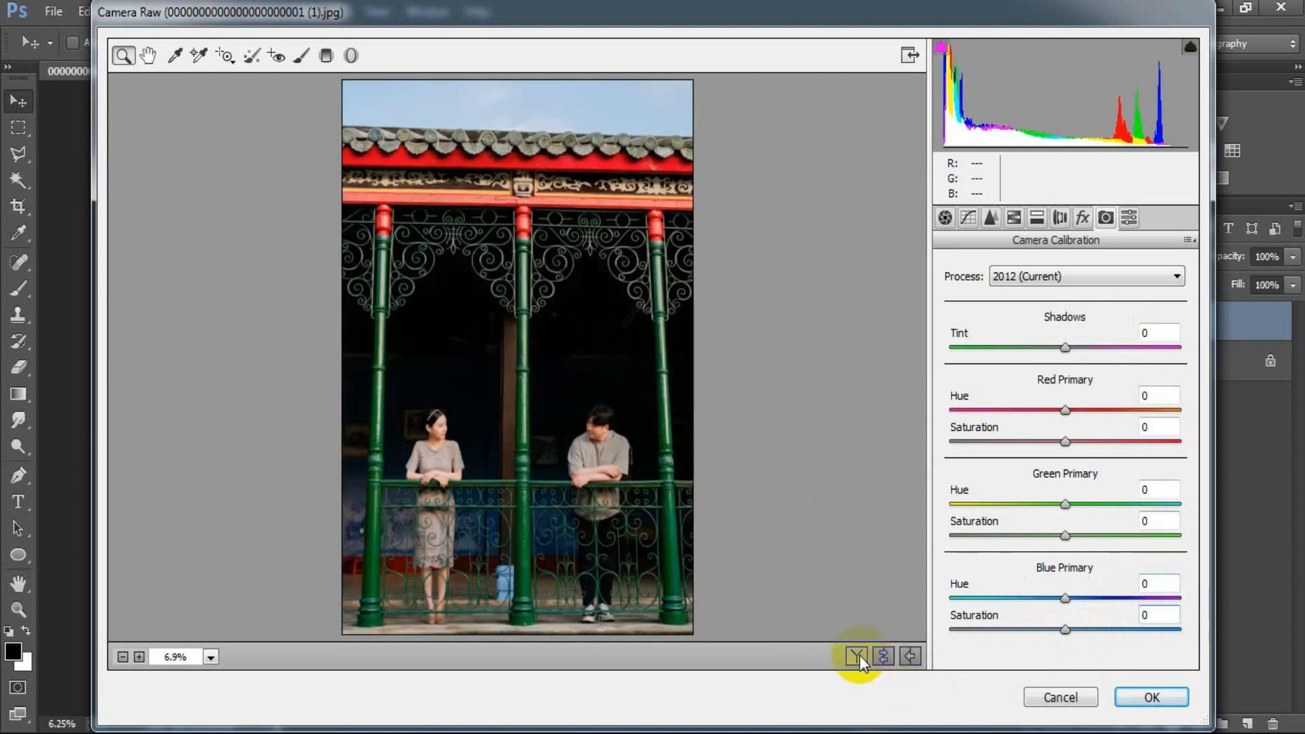
pyautogui.click(857, 655)
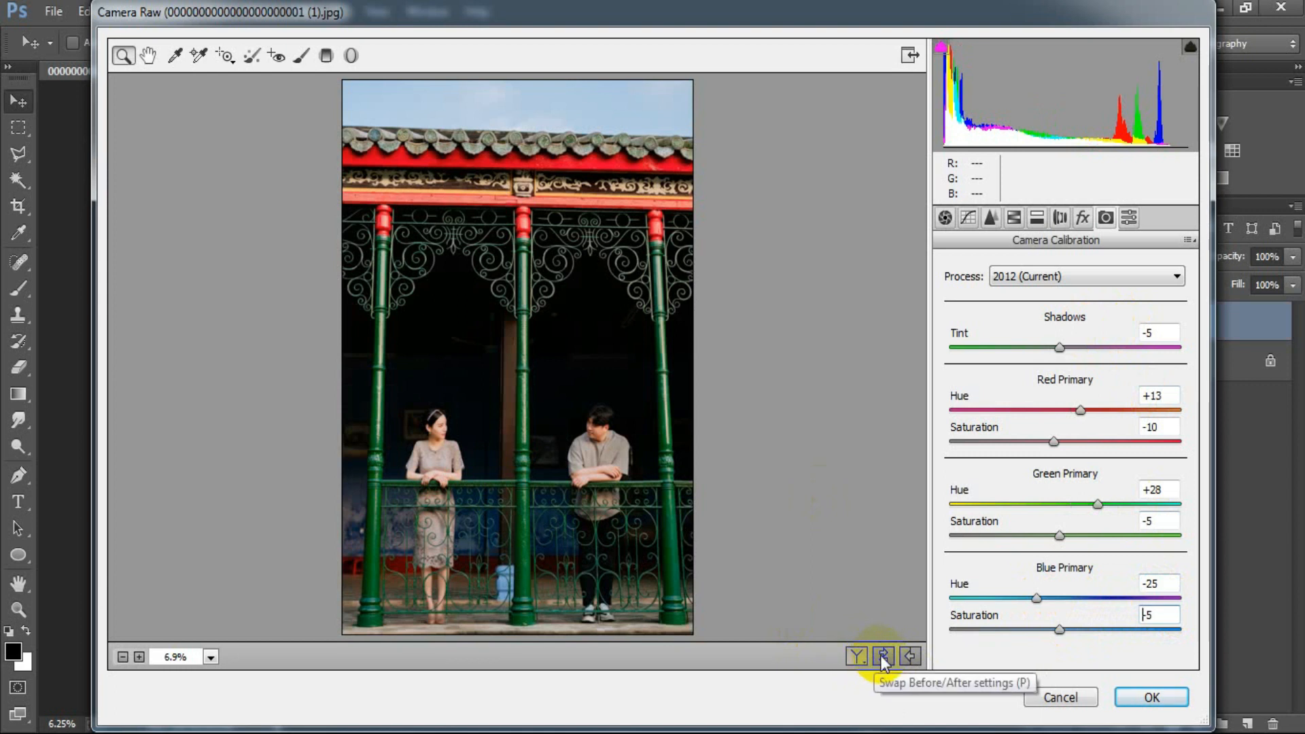
pyautogui.click(883, 657)
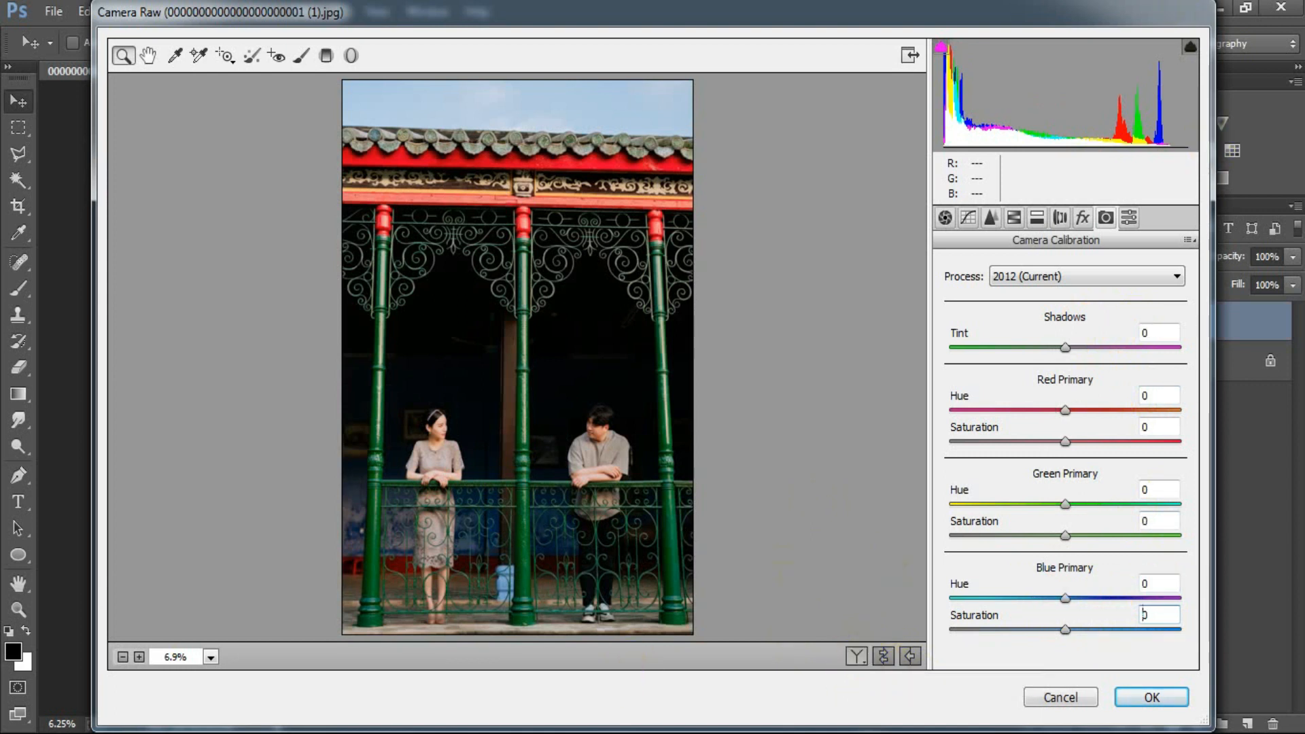
pyautogui.hotkey('ctrl', 'z')
pyautogui.click(856, 657)
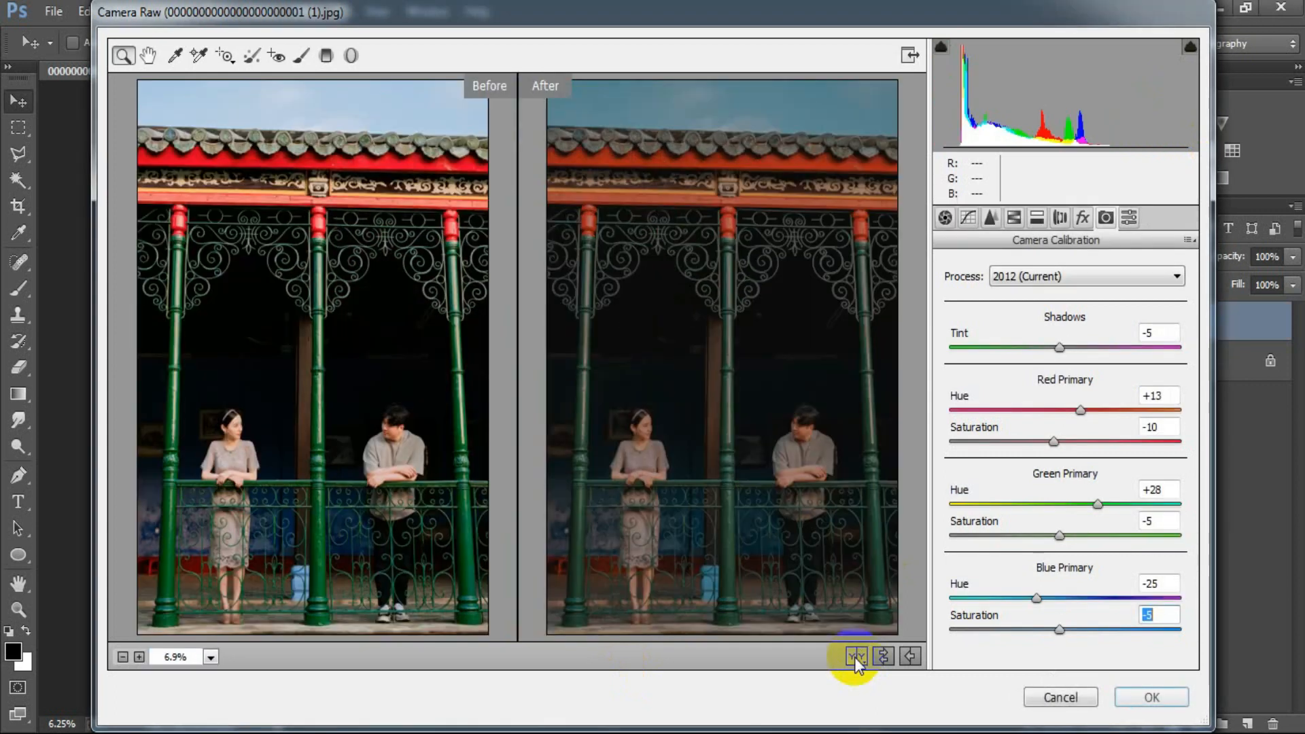
pyautogui.click(1149, 693)
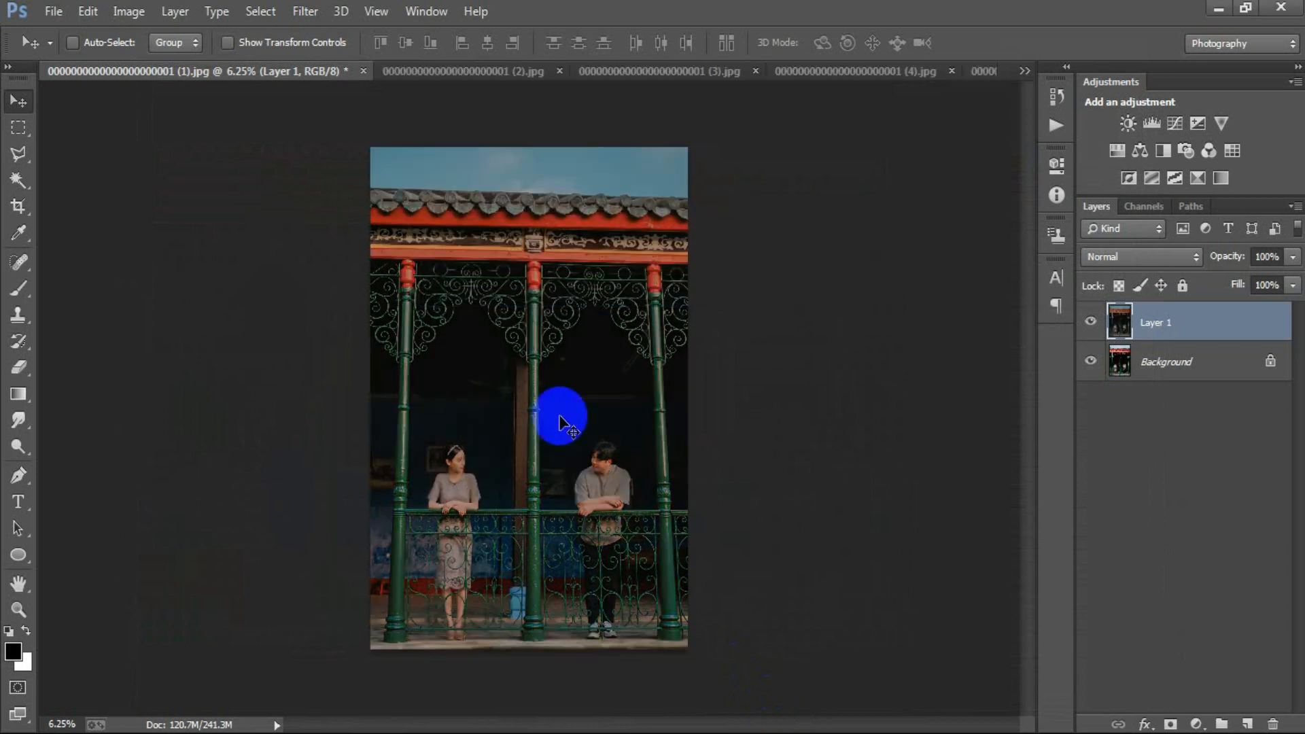
# Step: Toggle the visibility of Layer 1 in photo (1) to compare the grade with the original
pyautogui.hotkey('ctrl', '+')
pyautogui.click(1091, 321)
pyautogui.click(1091, 321)
pyautogui.click(1091, 320)
pyautogui.click(1092, 321)
# Step: Compare the graded Layer 1 with the Background in photos (2) and (3) by toggling the layer's visibility
pyautogui.click(460, 71)
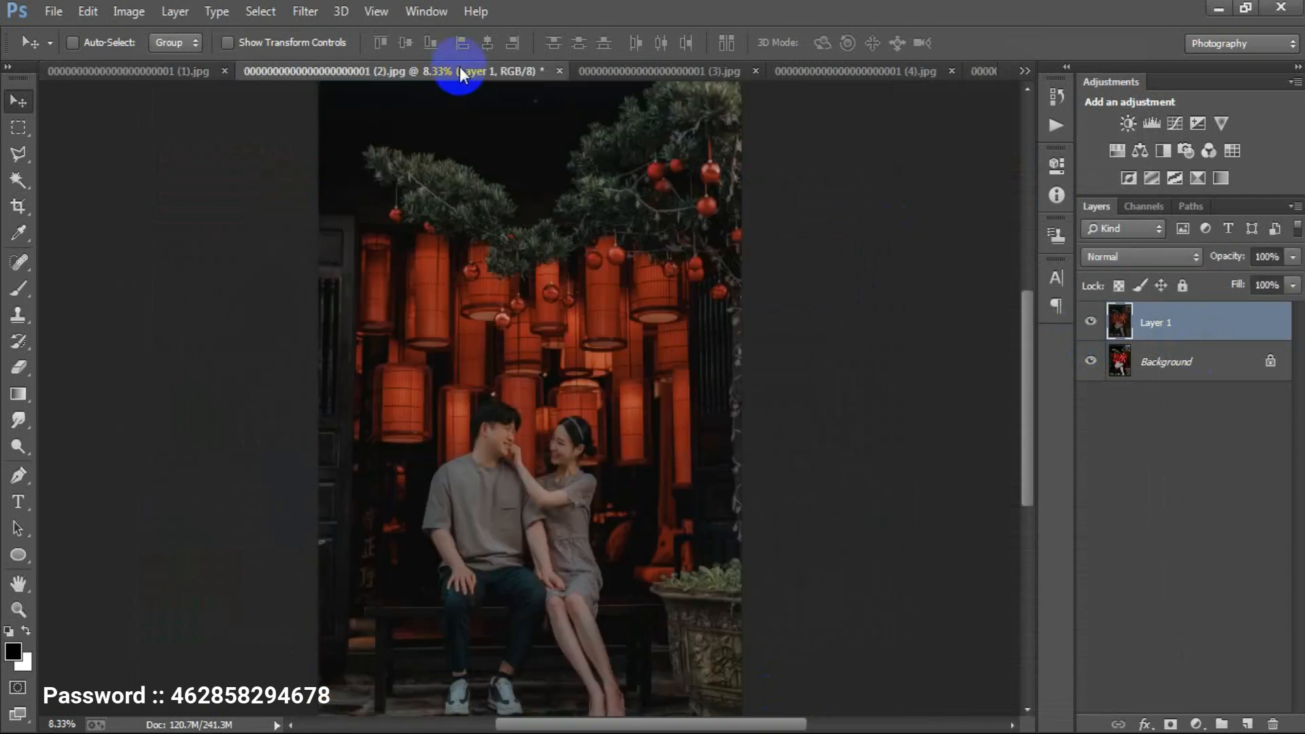
pyautogui.click(1091, 321)
pyautogui.click(1091, 321)
pyautogui.click(1091, 320)
pyautogui.click(1091, 321)
pyautogui.click(669, 68)
pyautogui.click(1091, 321)
pyautogui.click(1091, 321)
pyautogui.click(1091, 321)
pyautogui.click(1091, 322)
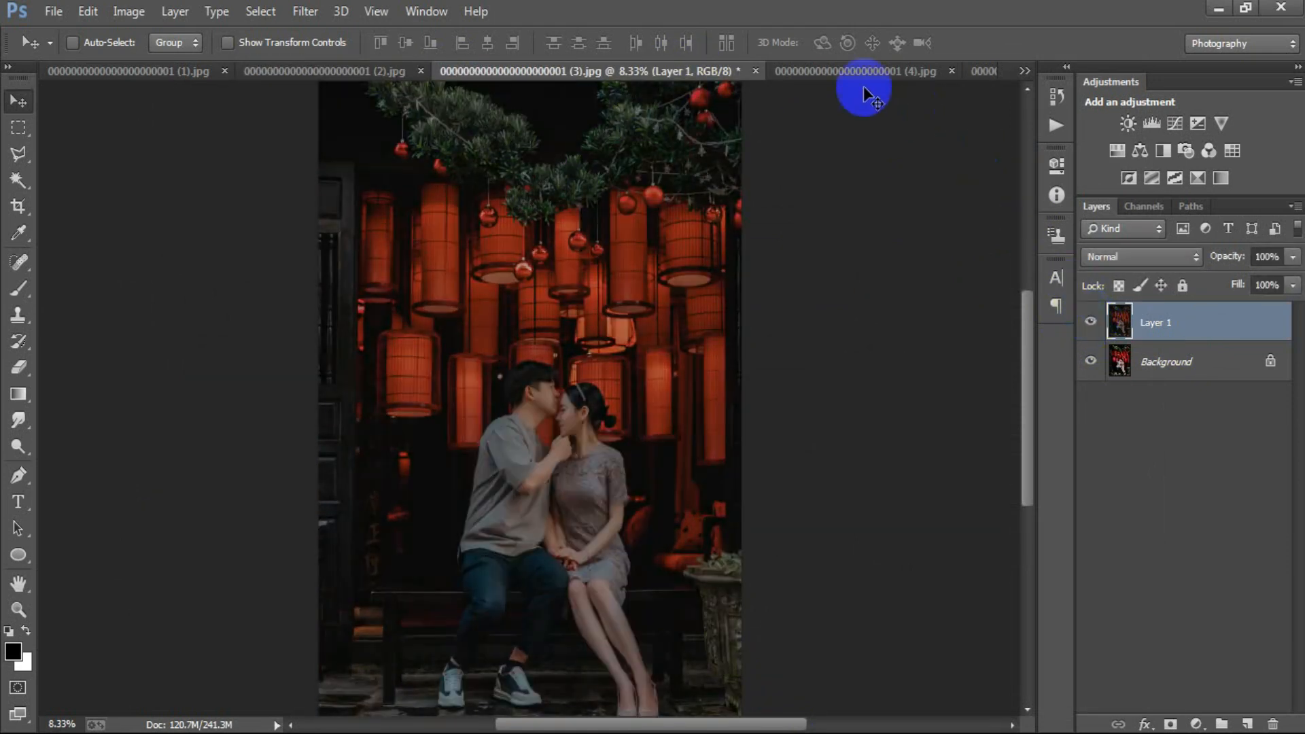
# Step: Compare the graded Layer 1 with the Background in photos (4) and (5) by toggling the layer's visibility
pyautogui.click(911, 71)
pyautogui.click(1091, 317)
pyautogui.click(1091, 317)
pyautogui.click(1091, 317)
pyautogui.click(1091, 317)
pyautogui.click(979, 72)
pyautogui.click(1090, 317)
pyautogui.click(1089, 317)
pyautogui.click(1089, 317)
pyautogui.click(1090, 318)
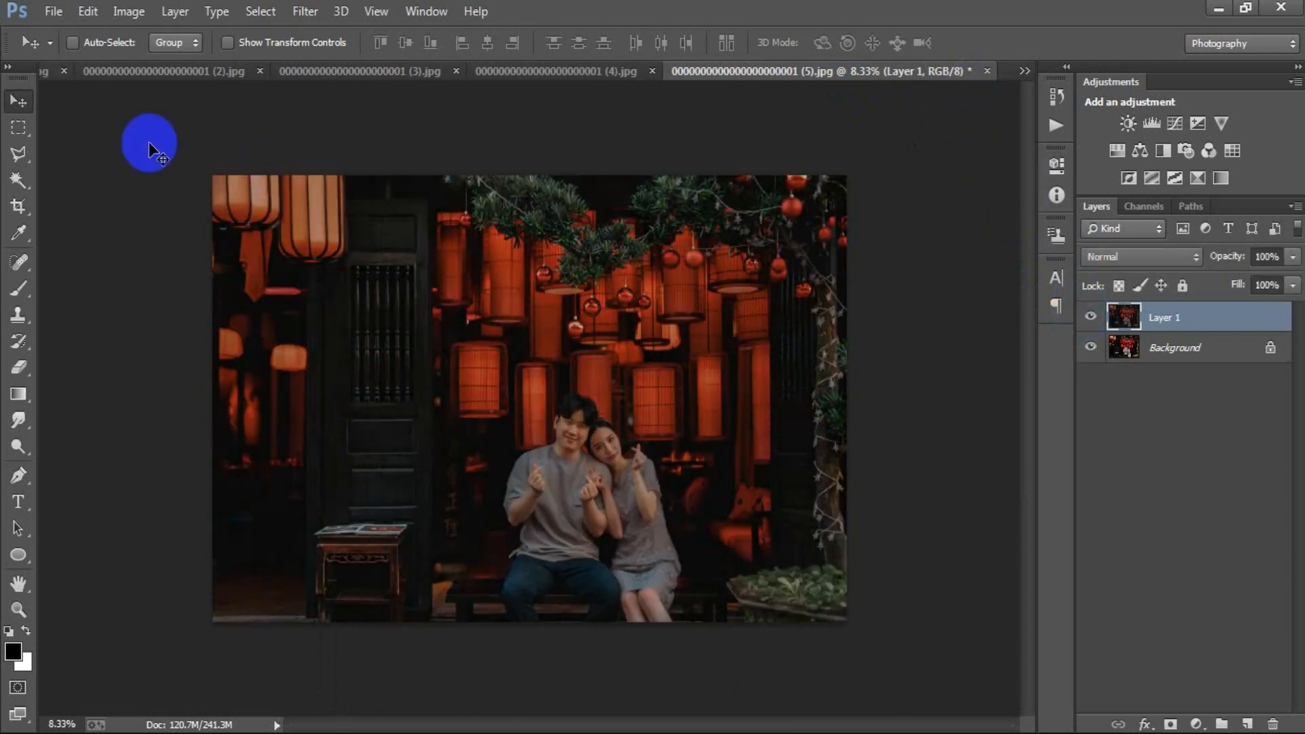
# Step: Return to photo (1) and check its grade against the original once more, leaving Layer 1 visible
pyautogui.click(46, 72)
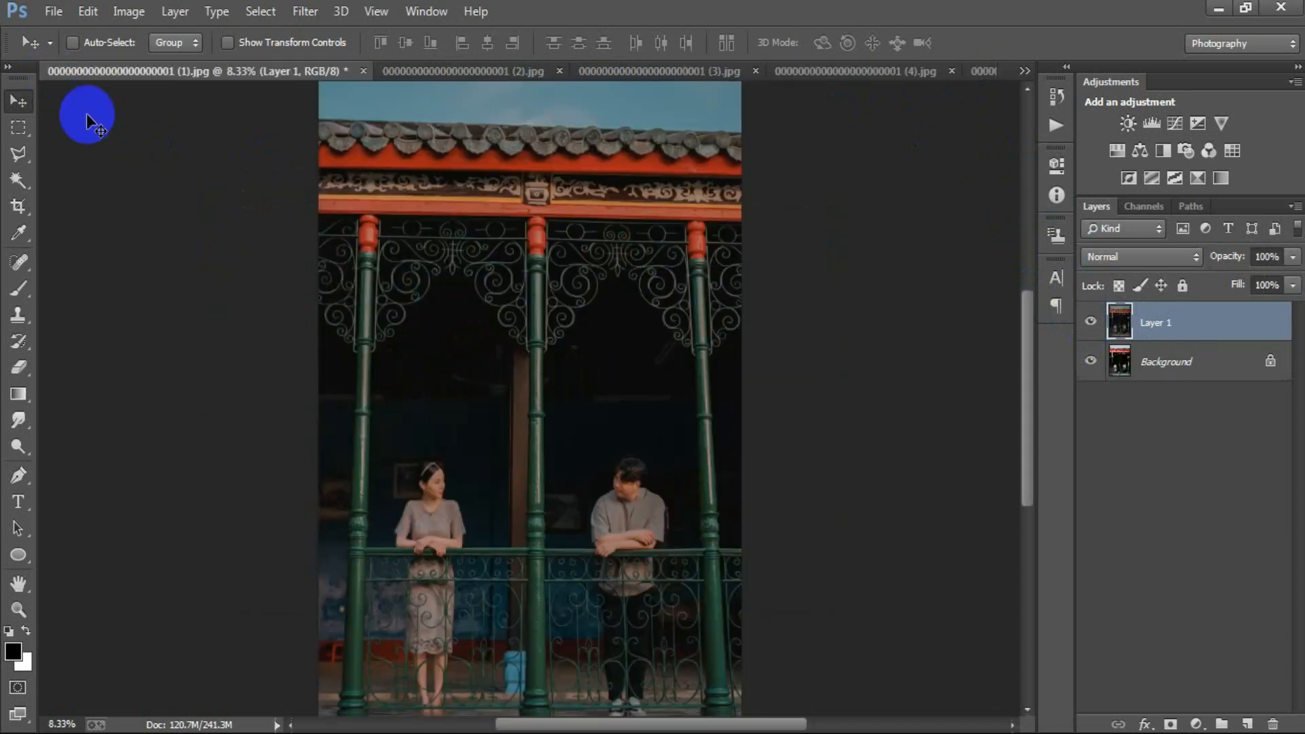
pyautogui.click(1092, 322)
pyautogui.click(1092, 322)
pyautogui.click(1092, 322)
pyautogui.click(1092, 321)
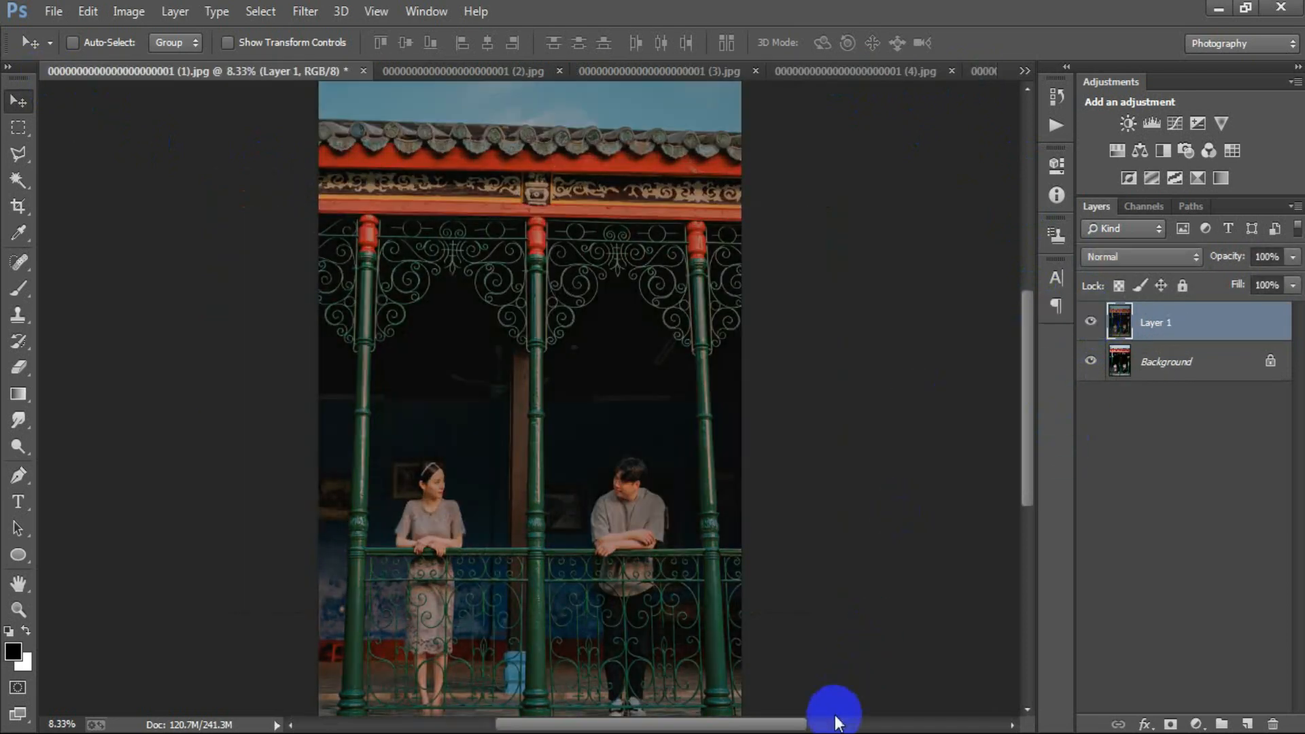